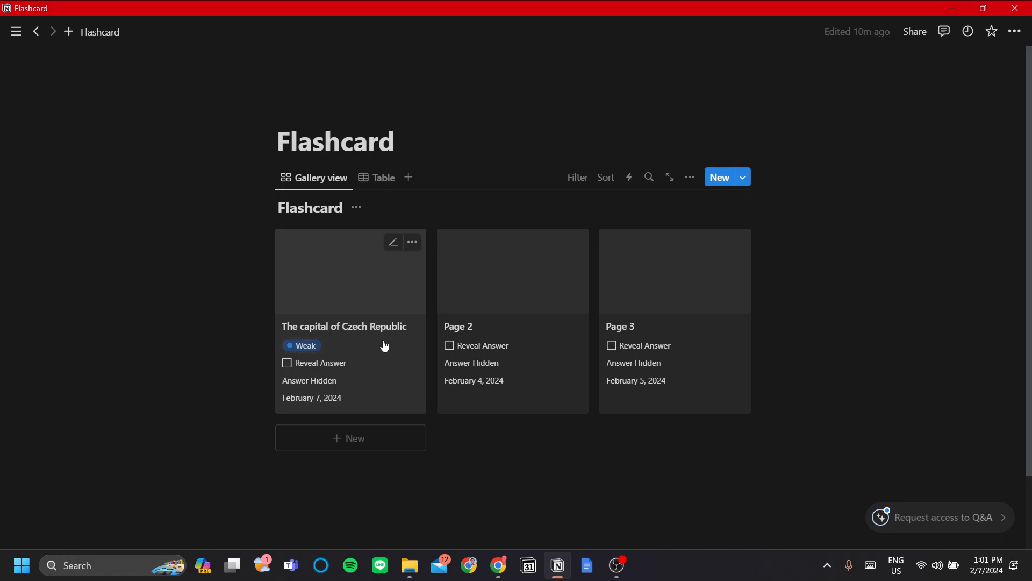
- Try the Reveal Answer checkbox on the Czech Republic card and review the card's properties
click(287, 363)
click(287, 363)
click(392, 350)
click(447, 298)
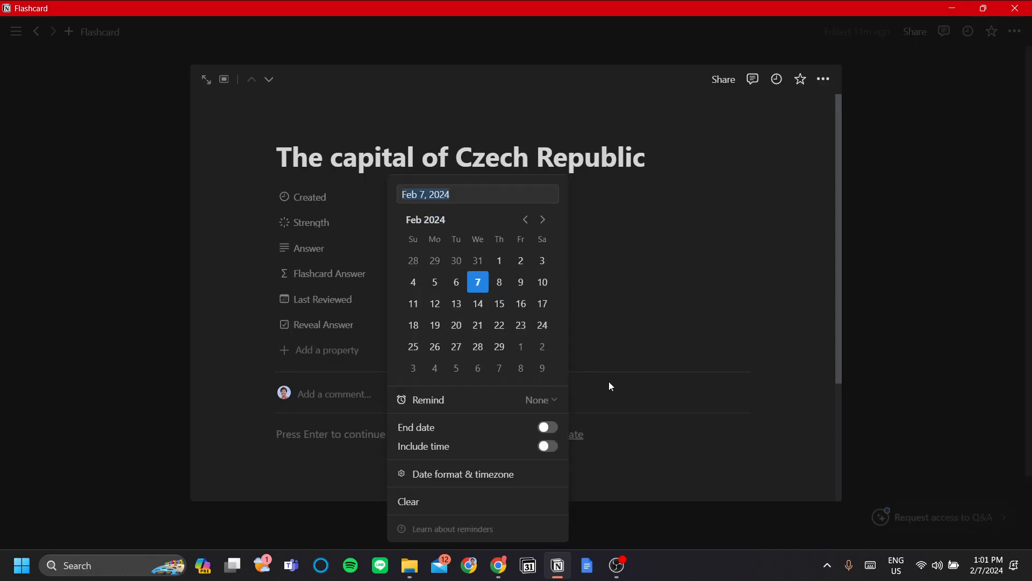
click(643, 260)
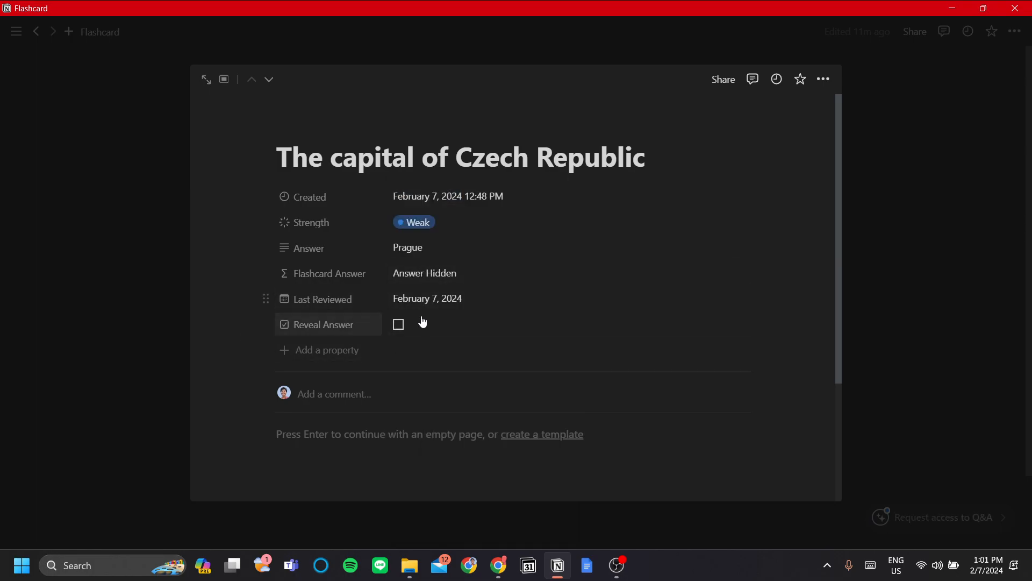
click(155, 399)
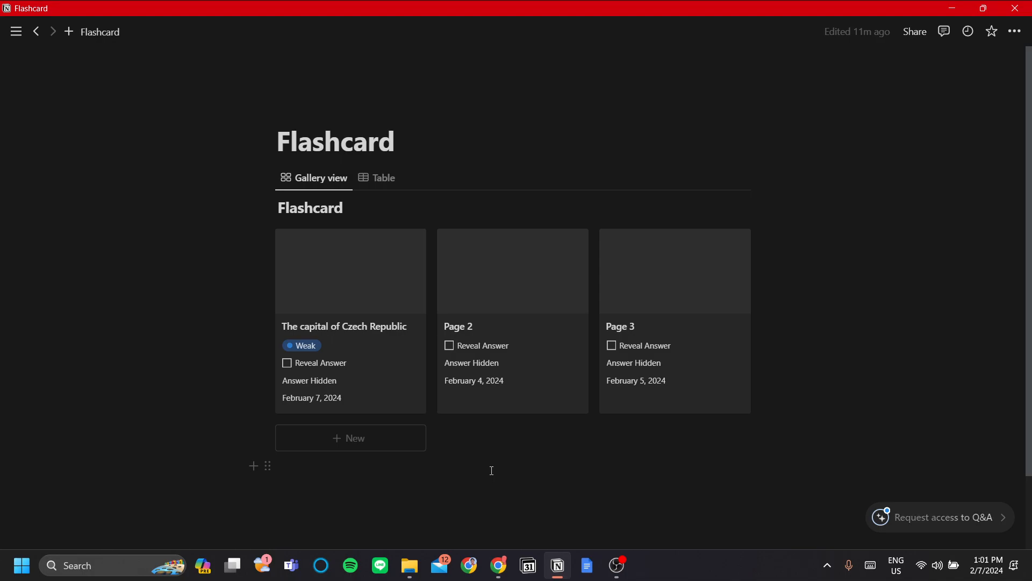
- Examine the existing flashcard database's columns in its table view and return to the gallery view
click(375, 180)
drag(490, 360, 544, 361)
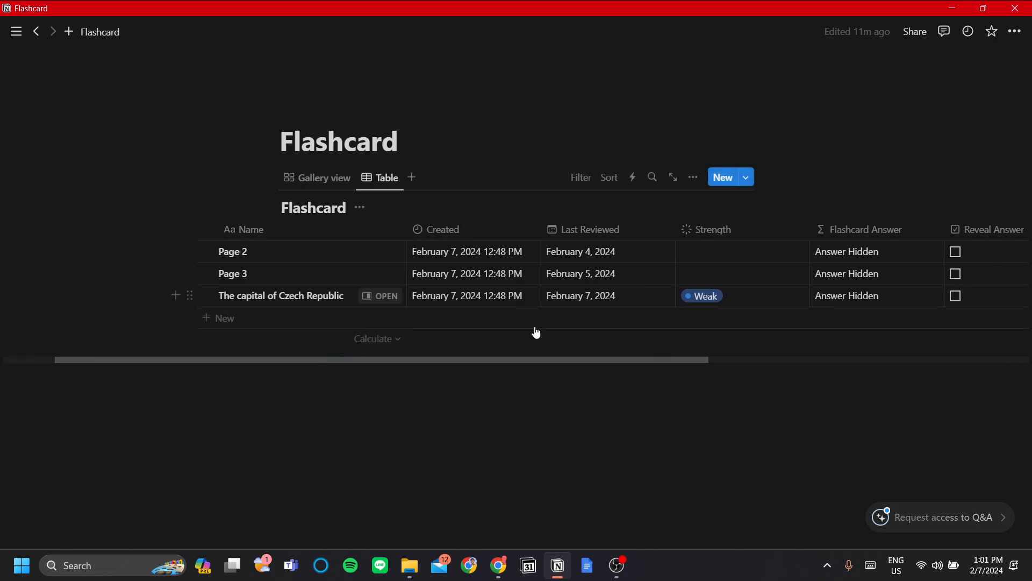
click(326, 183)
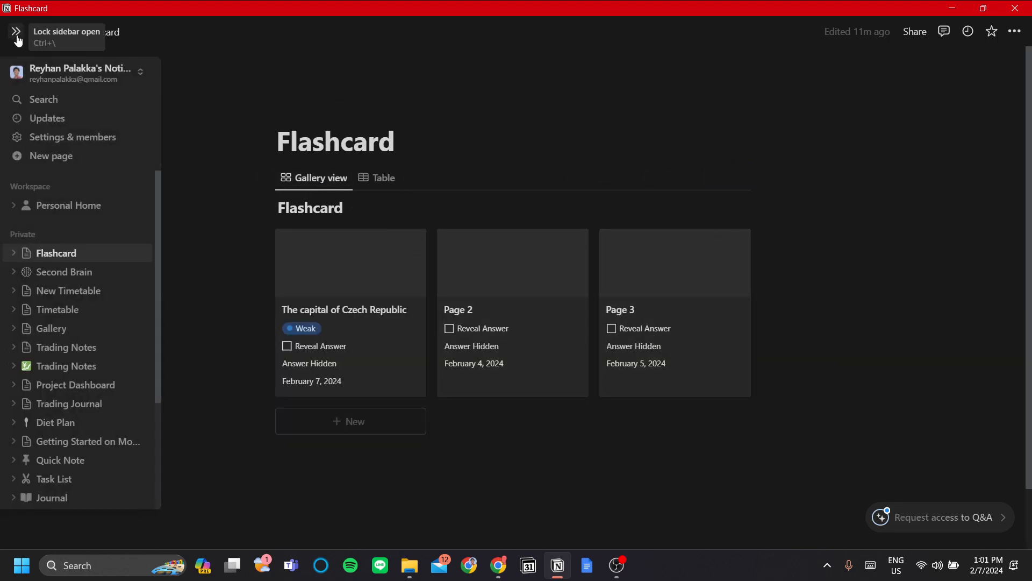
- Create a new private page titled "Flashcard" and start its body
mouse_move(15, 32)
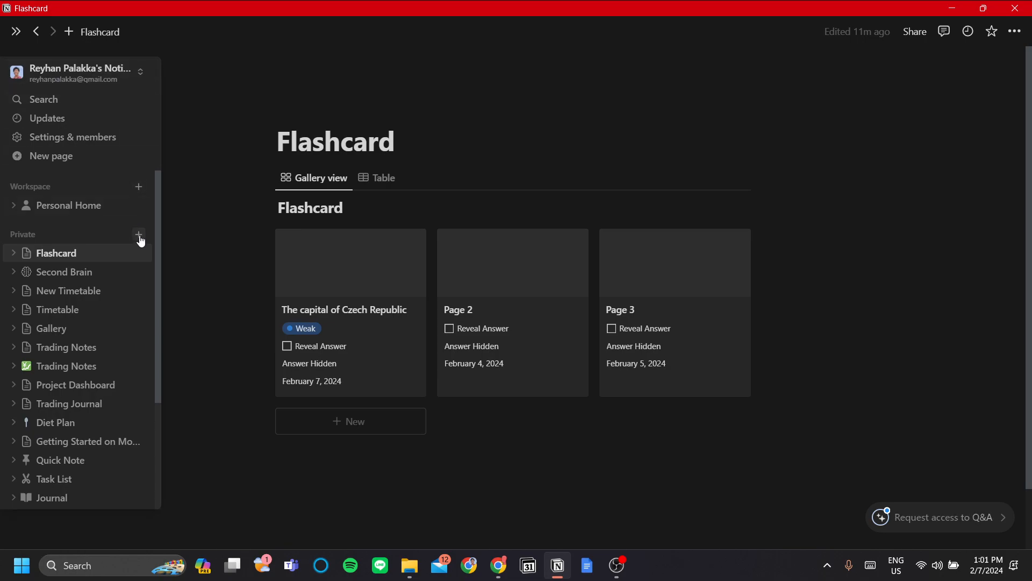
click(139, 237)
text(F)
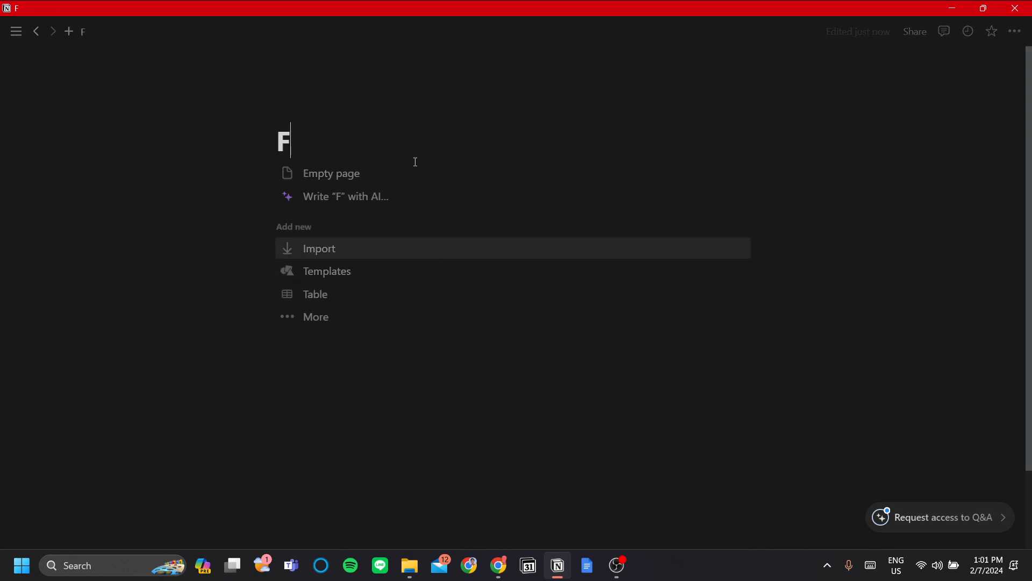
text(lashcard)
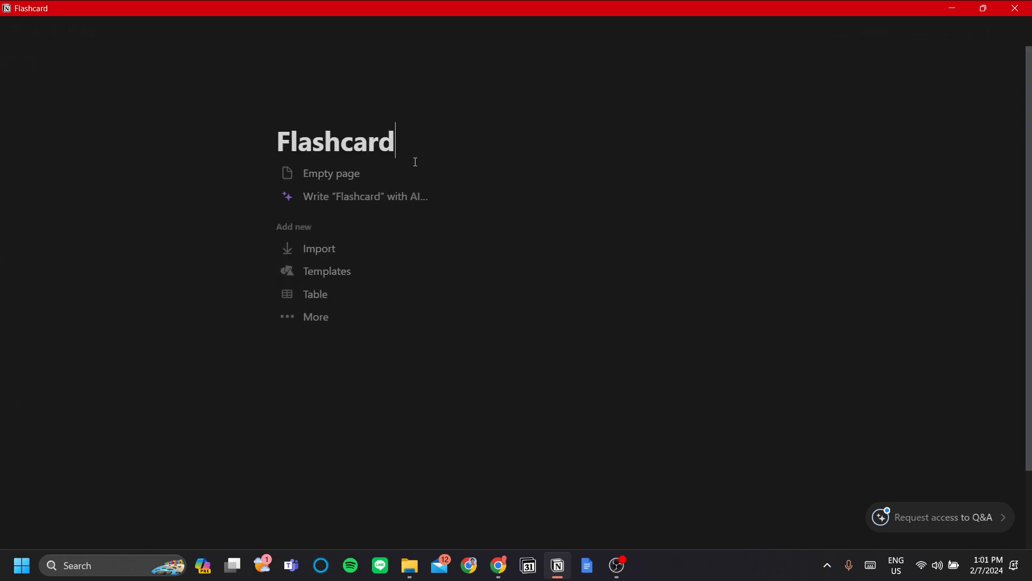
key(Return)
text(/view)
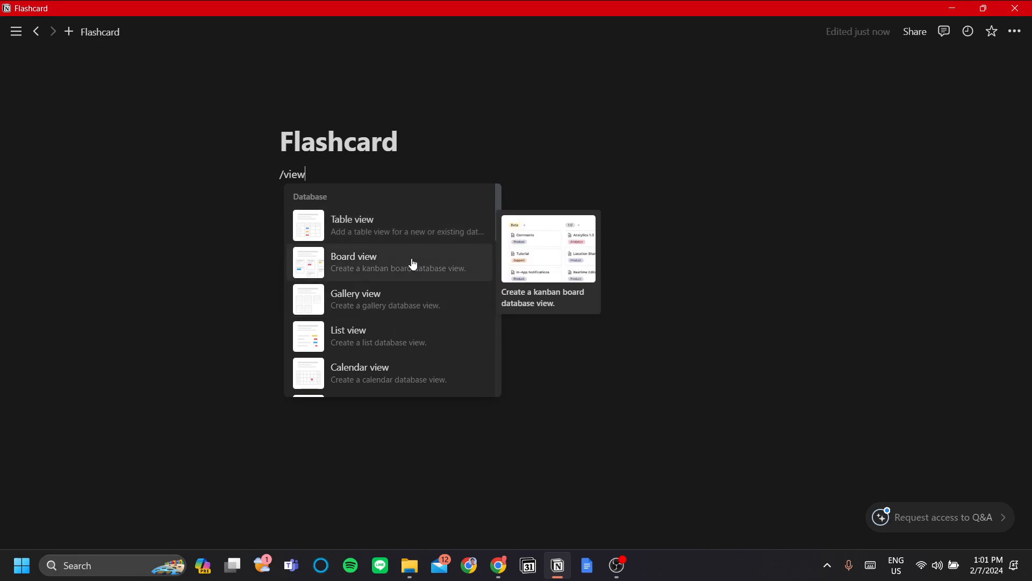
scroll(430, 269, down, 2)
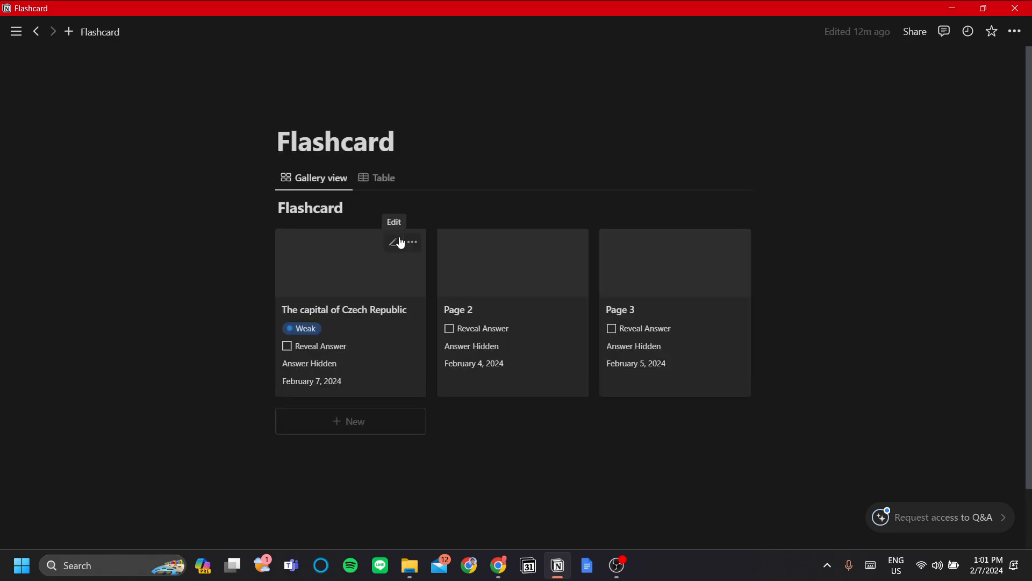
mouse_move(16, 32)
click(86, 254)
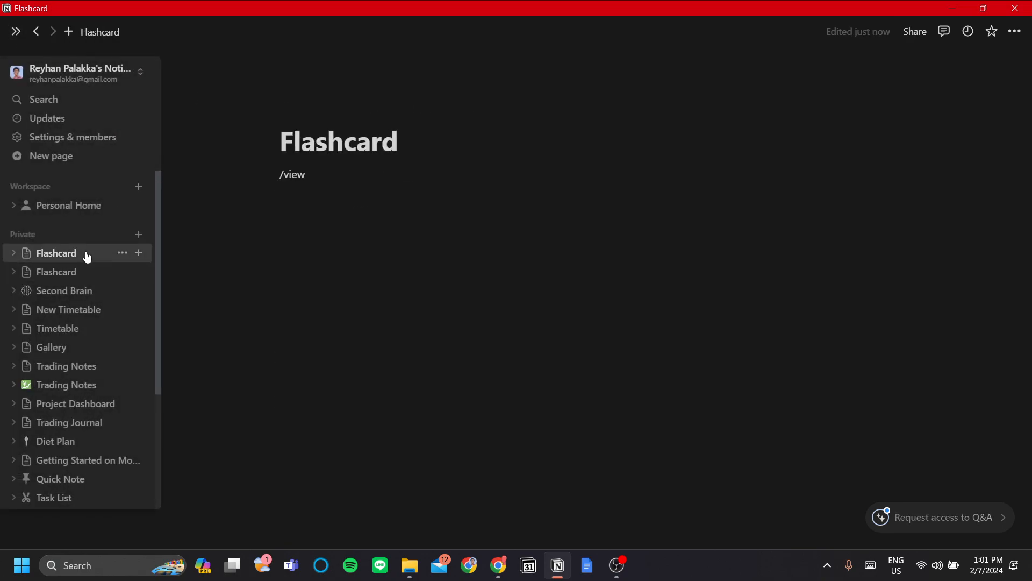
click(328, 177)
key(BackSpace)
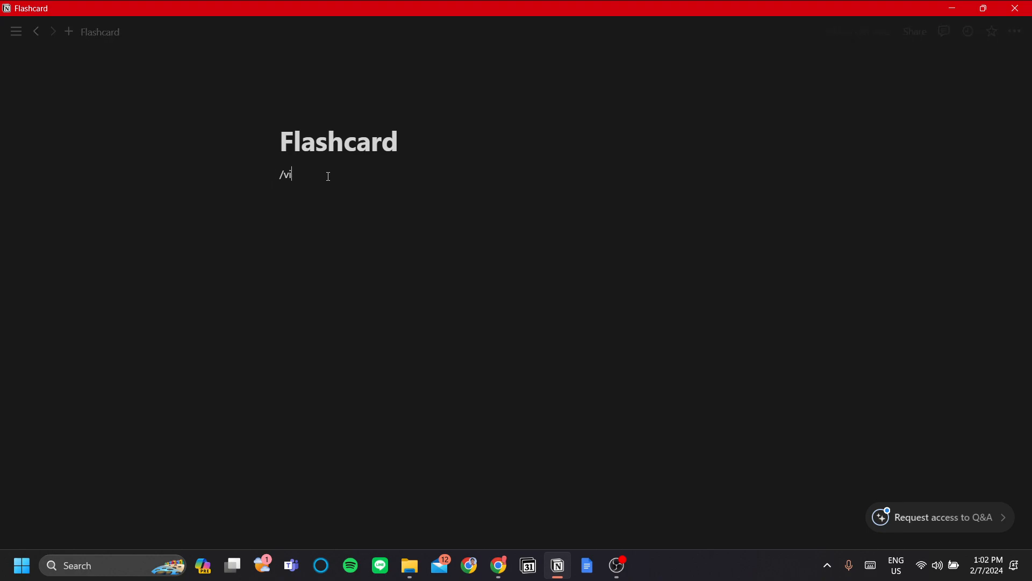
key(BackSpace)
key(BackSpace)
key(BackSpace)
key(BackSpace)
key(BackSpace)
- Insert a gallery view backed by a new database and title it "New Flashcard"
text(/view)
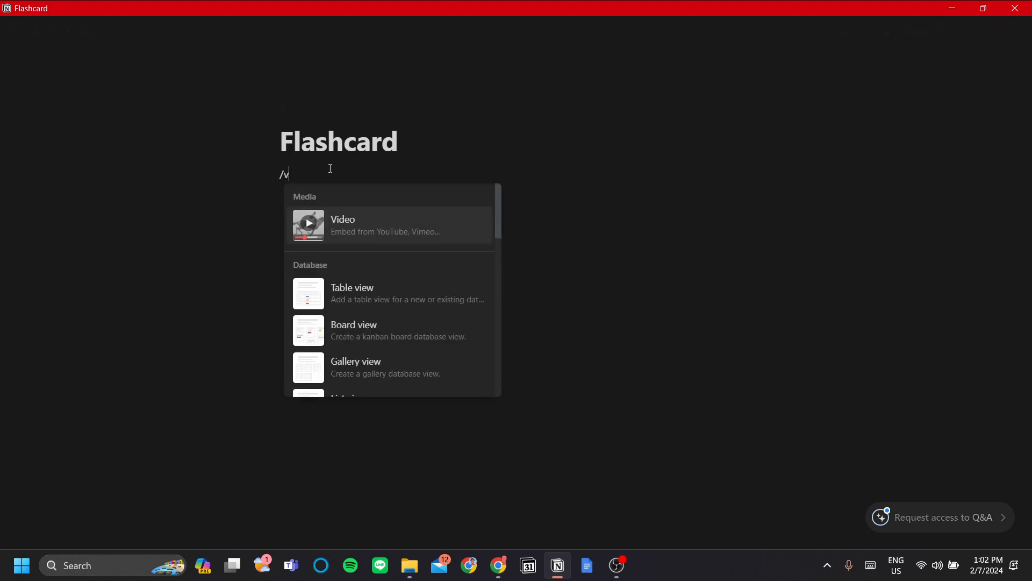
click(369, 304)
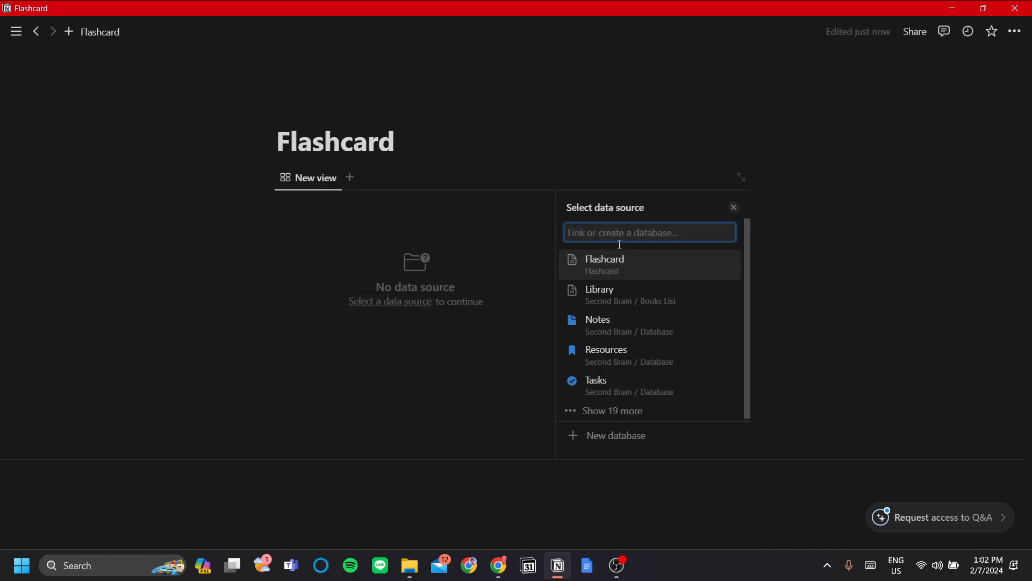
click(645, 445)
text(New Flash)
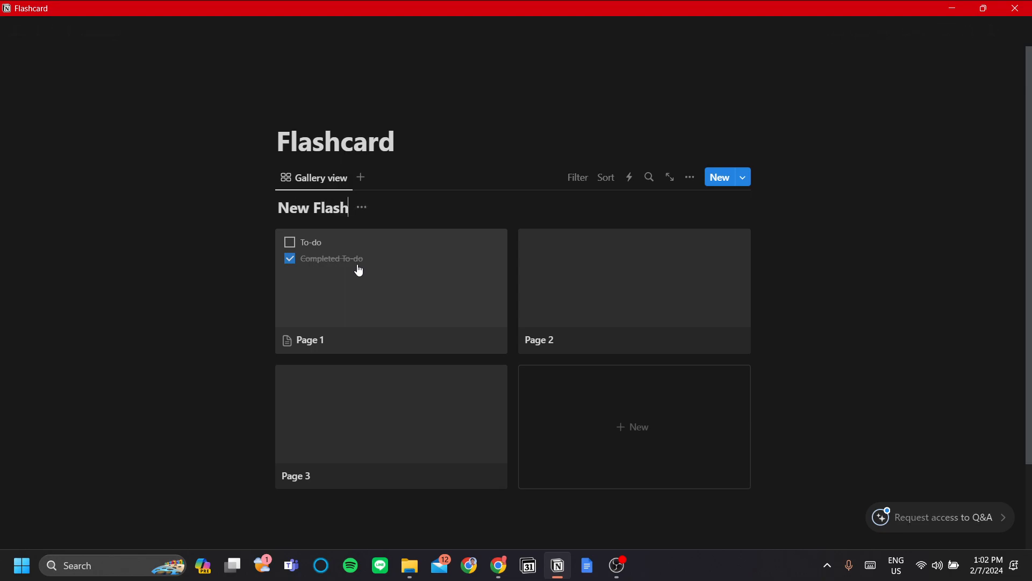
text(card)
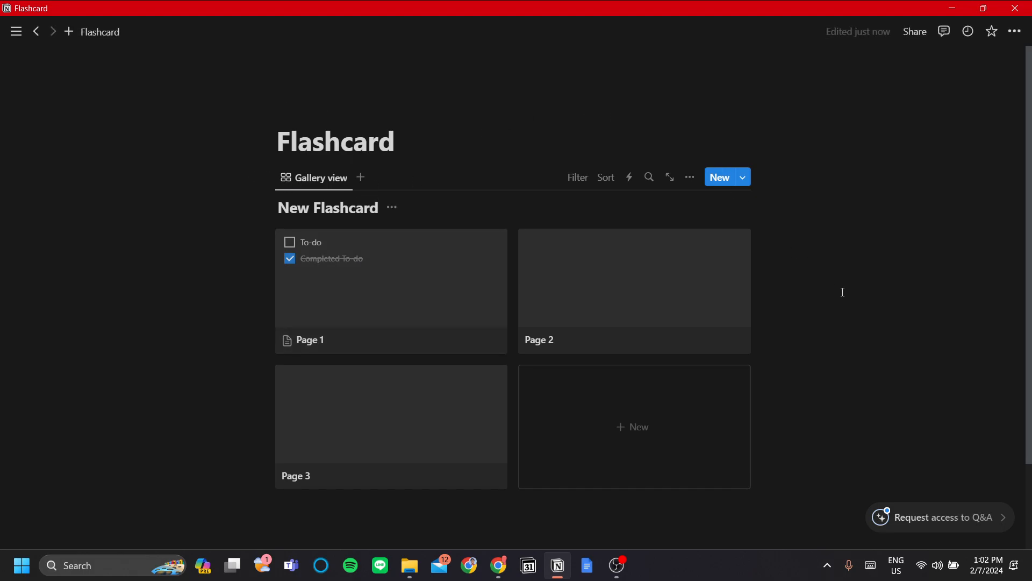
- Add a table-layout view named "Table" to the New Flashcard database
click(361, 178)
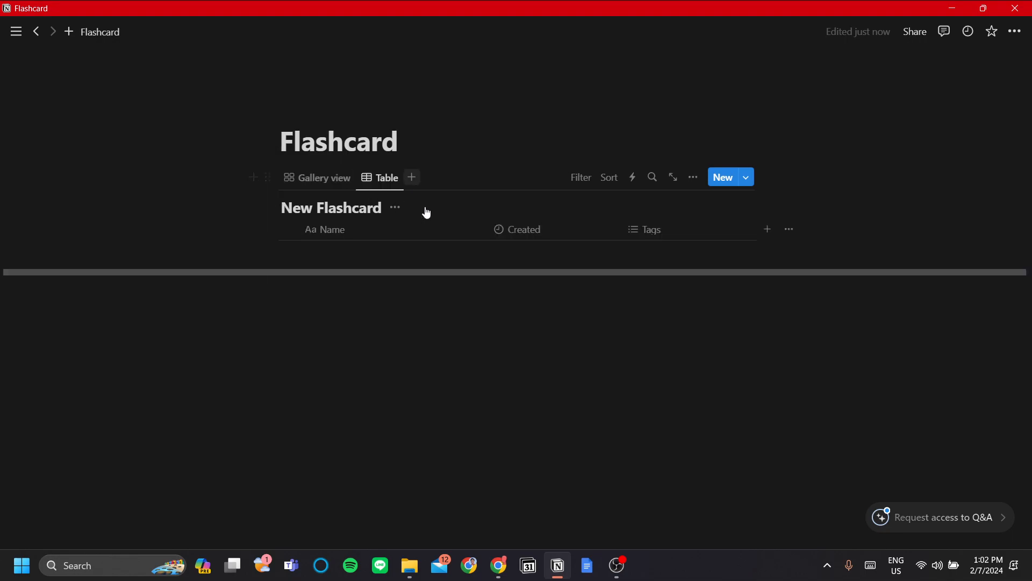
text(Table)
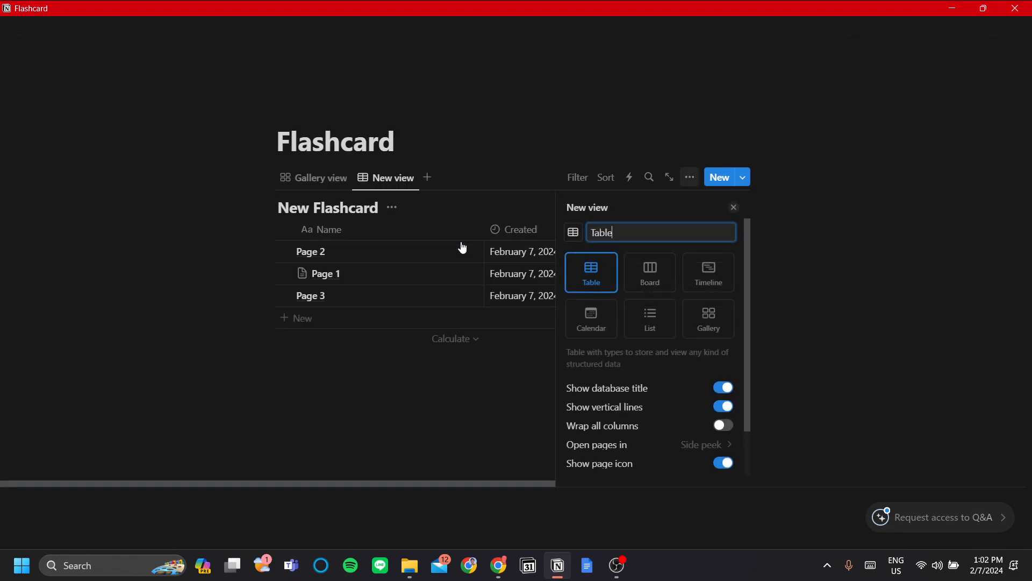
key(Return)
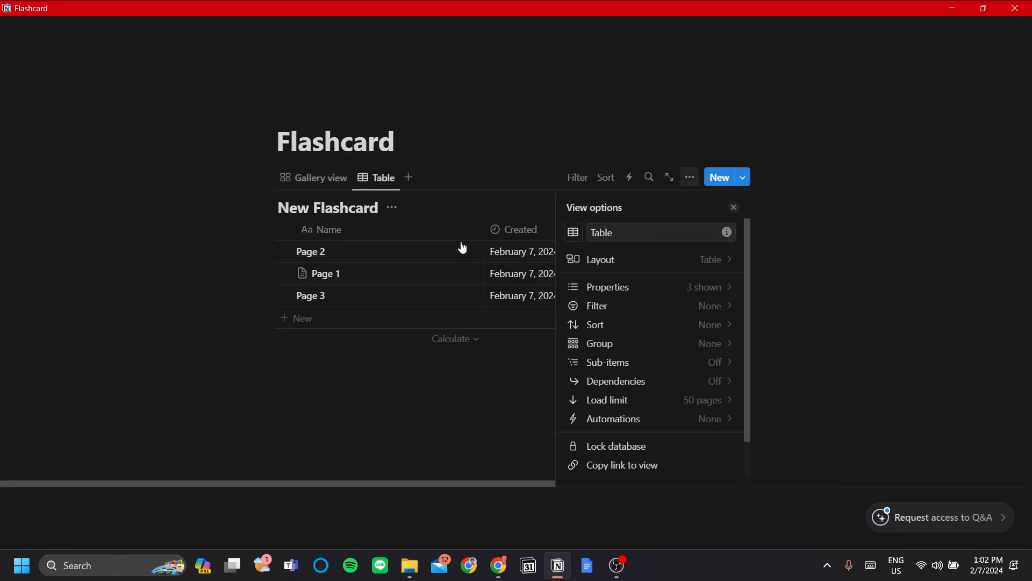
click(479, 397)
- Rename the Page 2 entry as "What is 1+1"
click(375, 253)
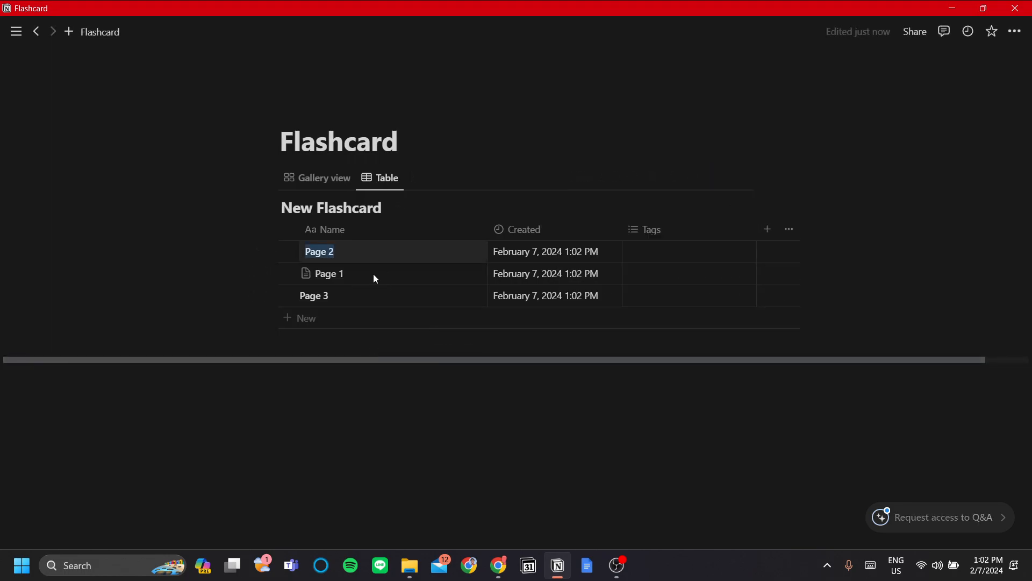
key(BackSpace)
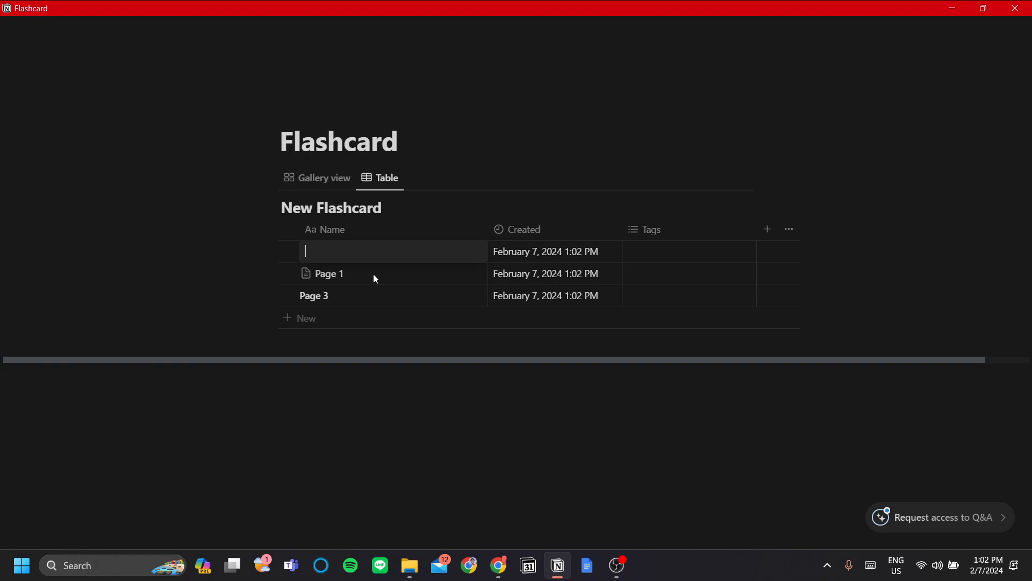
text(What is )
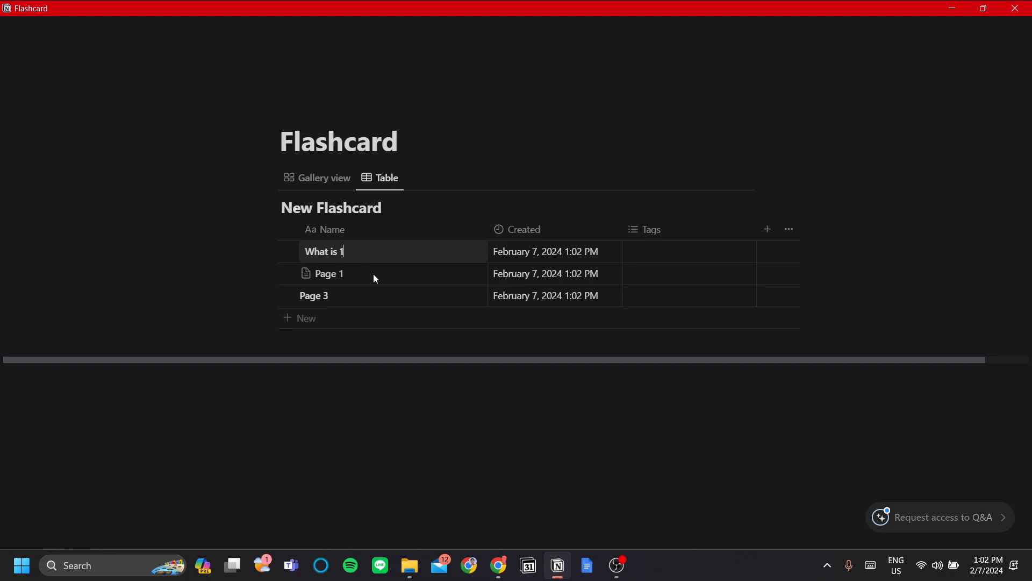
text(1+1)
click(373, 273)
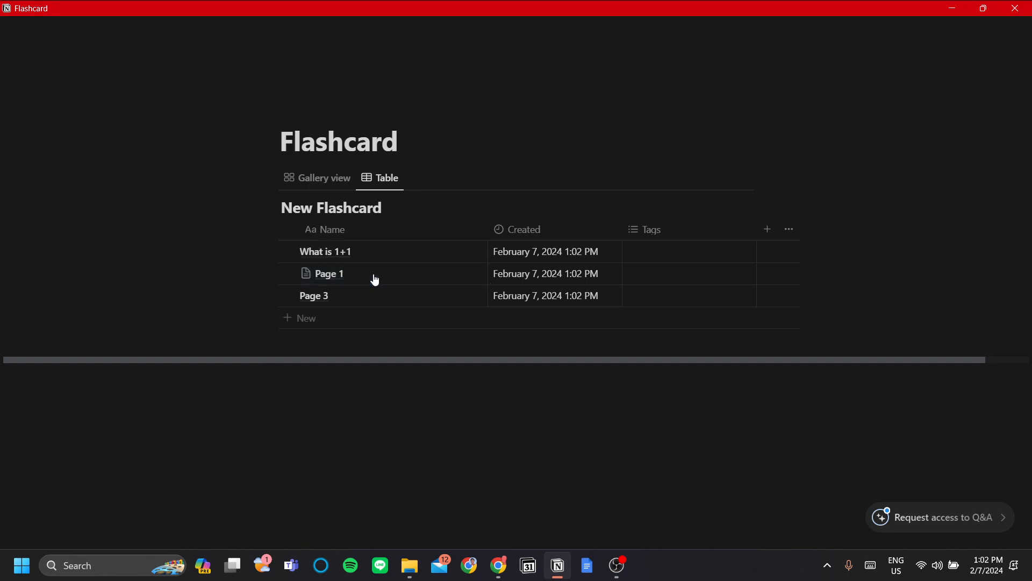
right_click(374, 273)
text(What)
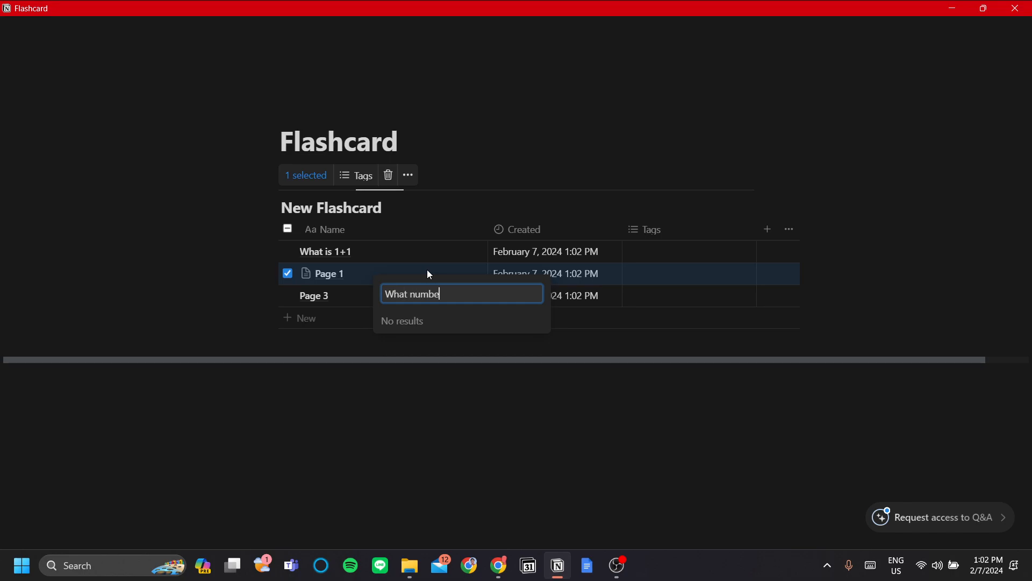
text(number is the square root of 4)
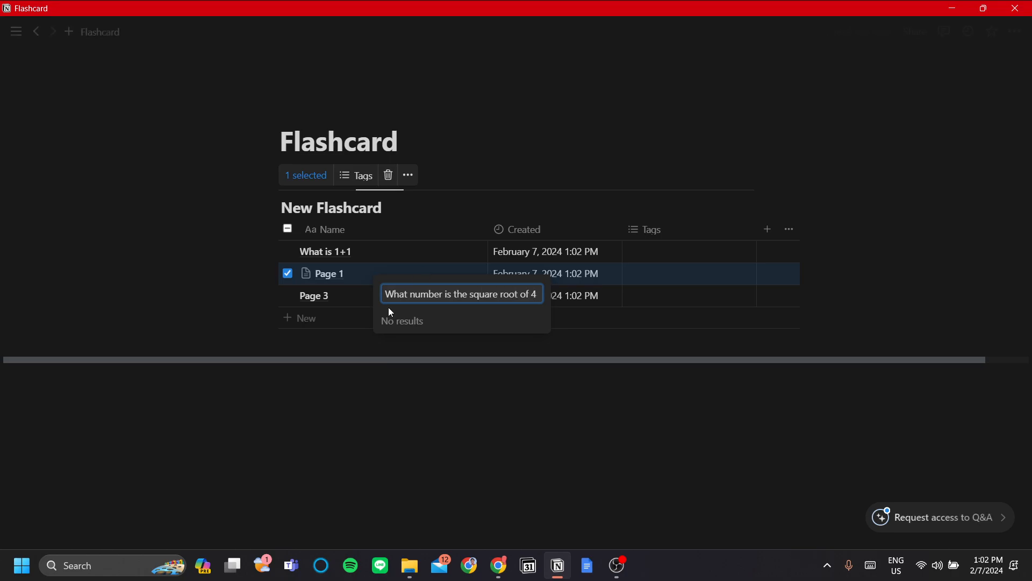
key(Escape)
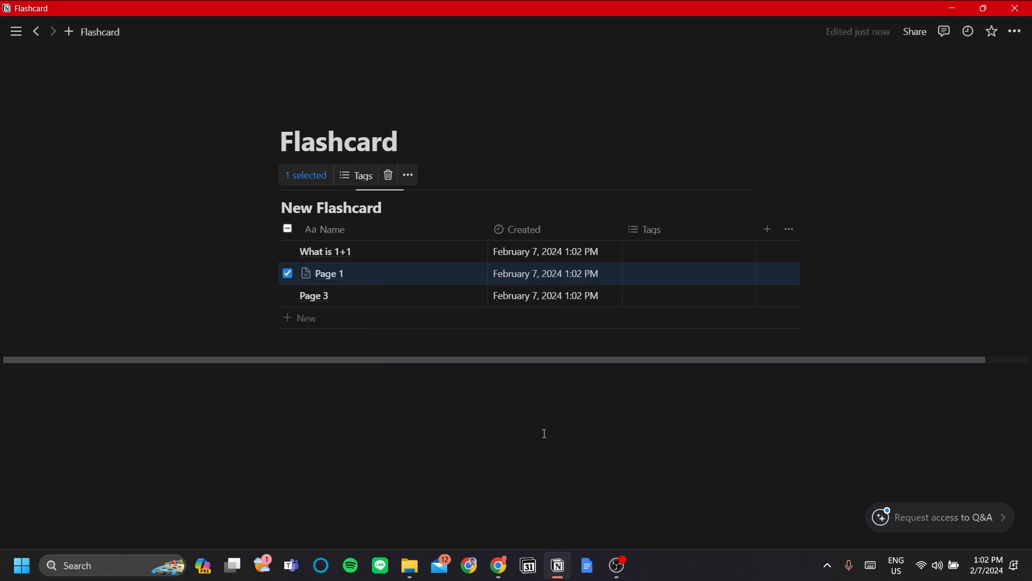
click(424, 272)
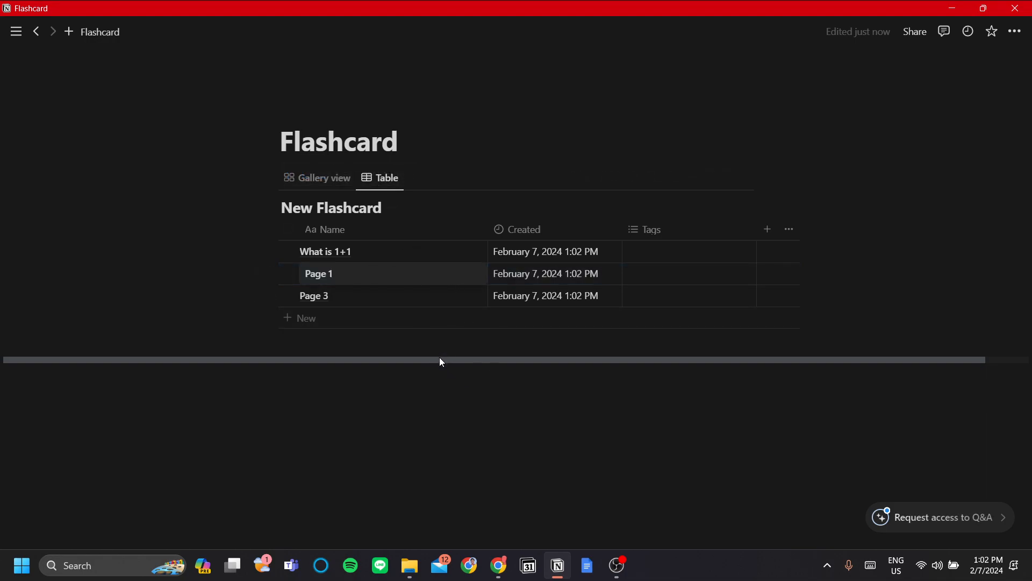
click(470, 361)
- Delete the Tags property from the New Flashcard database
drag(470, 361, 544, 362)
click(636, 231)
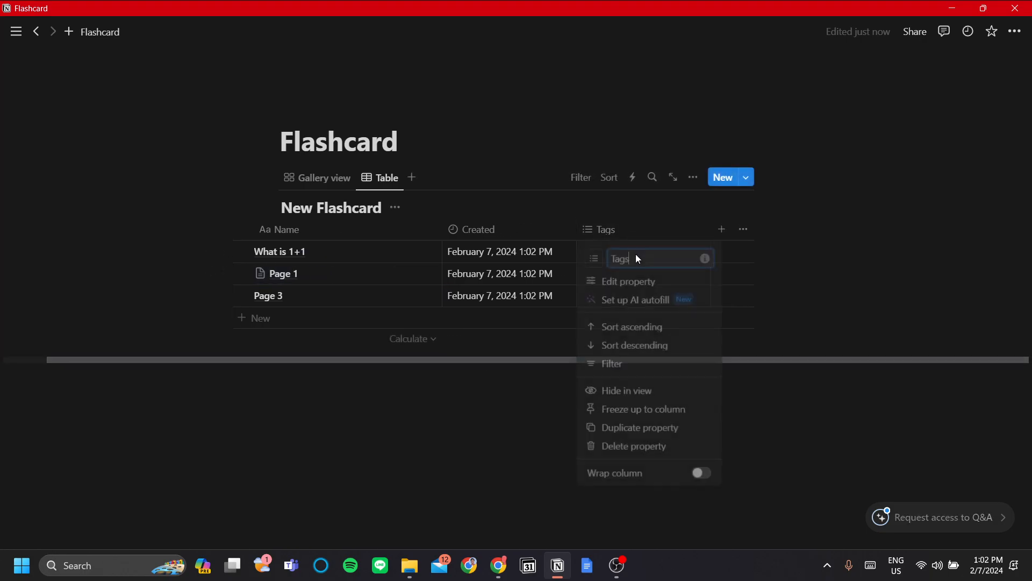
click(786, 356)
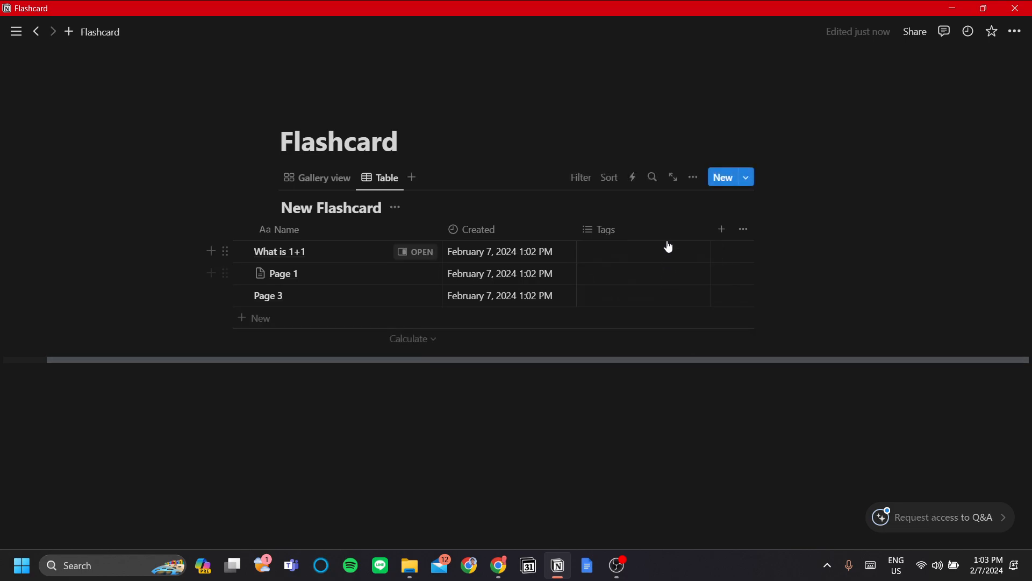
click(689, 231)
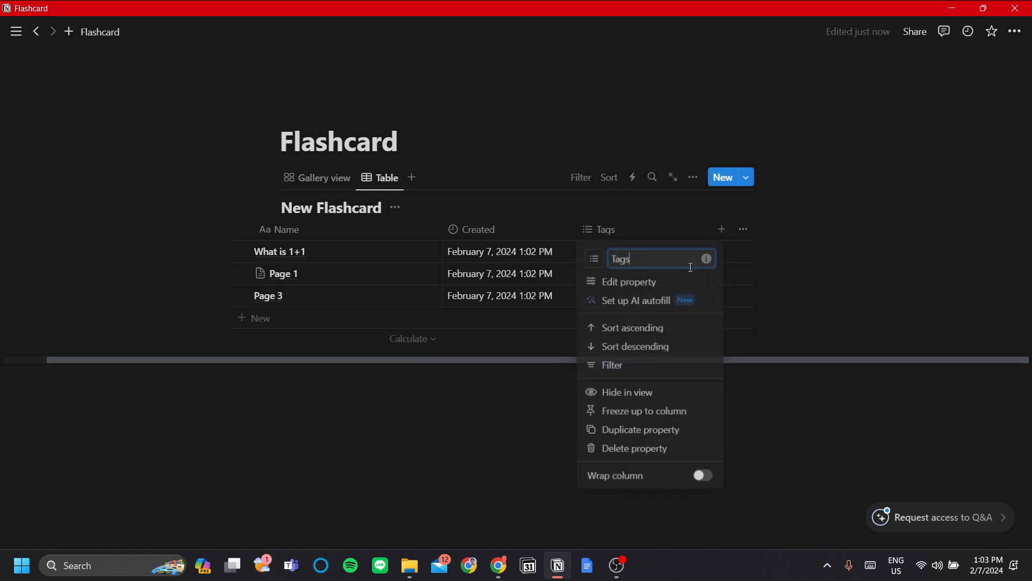
click(661, 449)
click(587, 301)
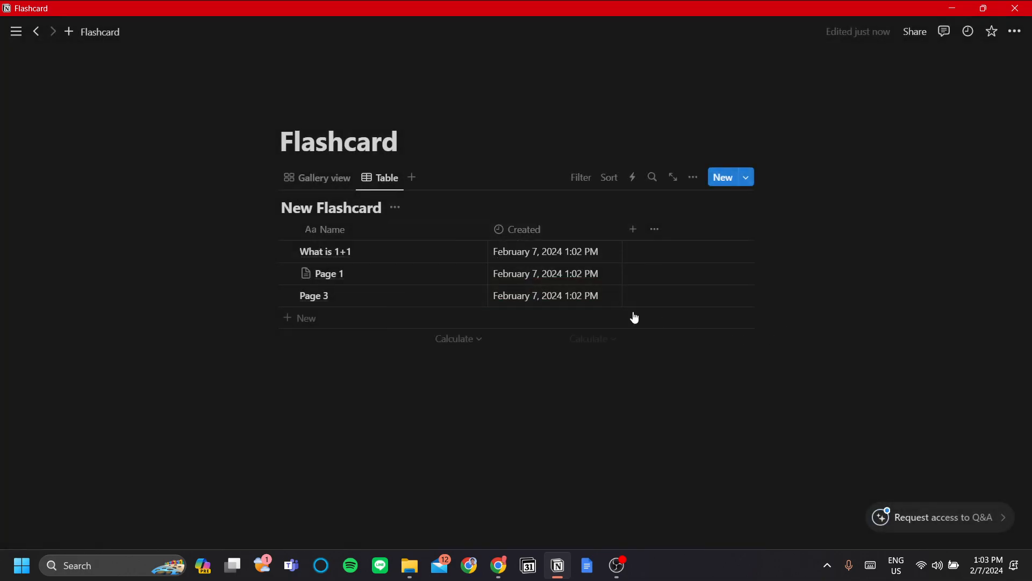
click(633, 229)
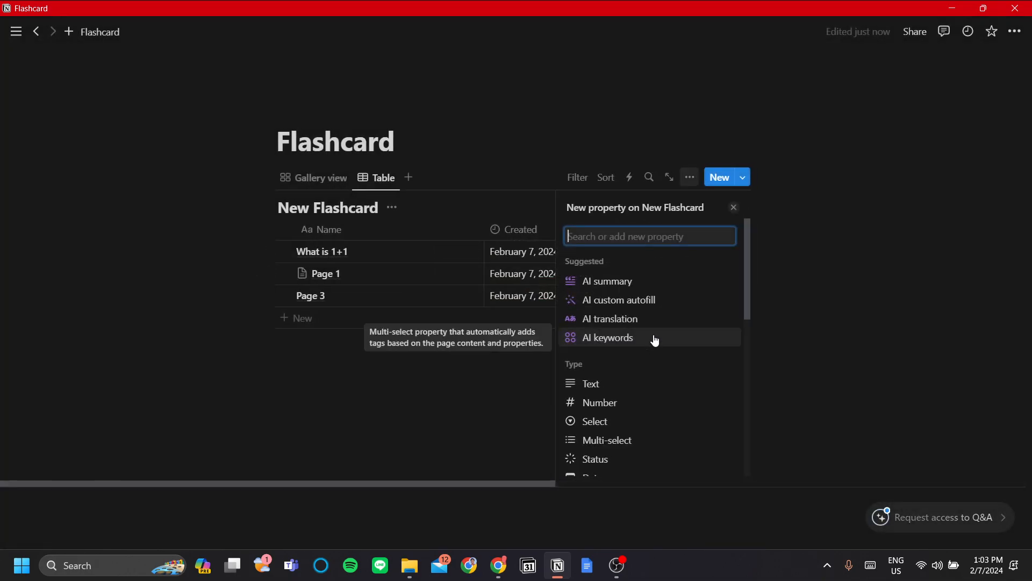
click(473, 385)
click(584, 236)
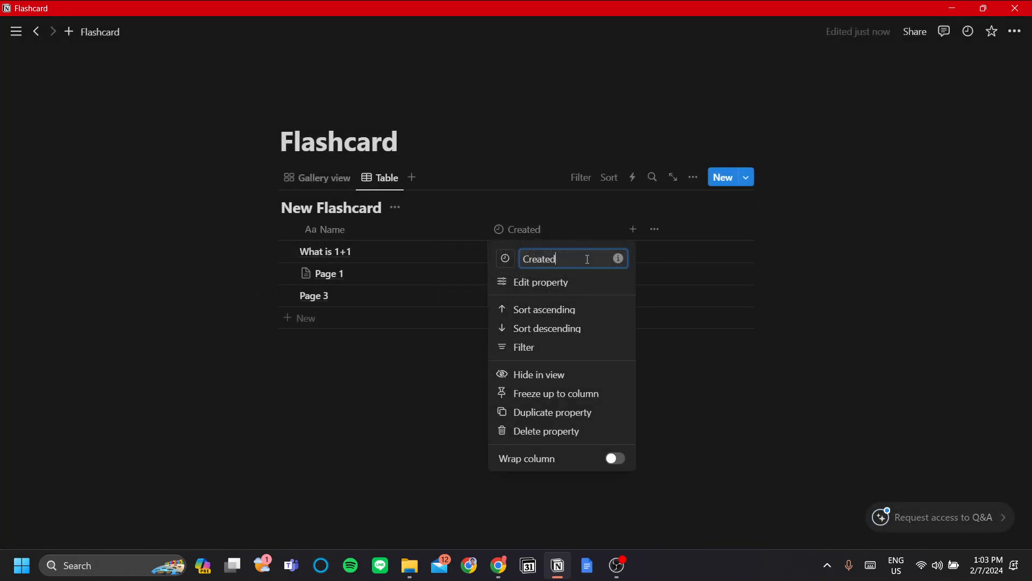
click(759, 437)
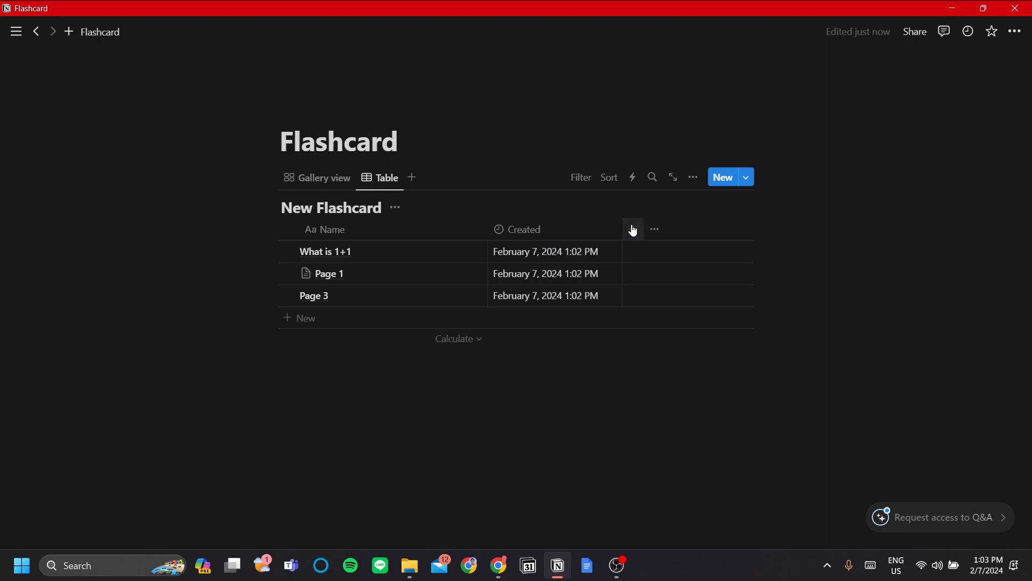
click(633, 229)
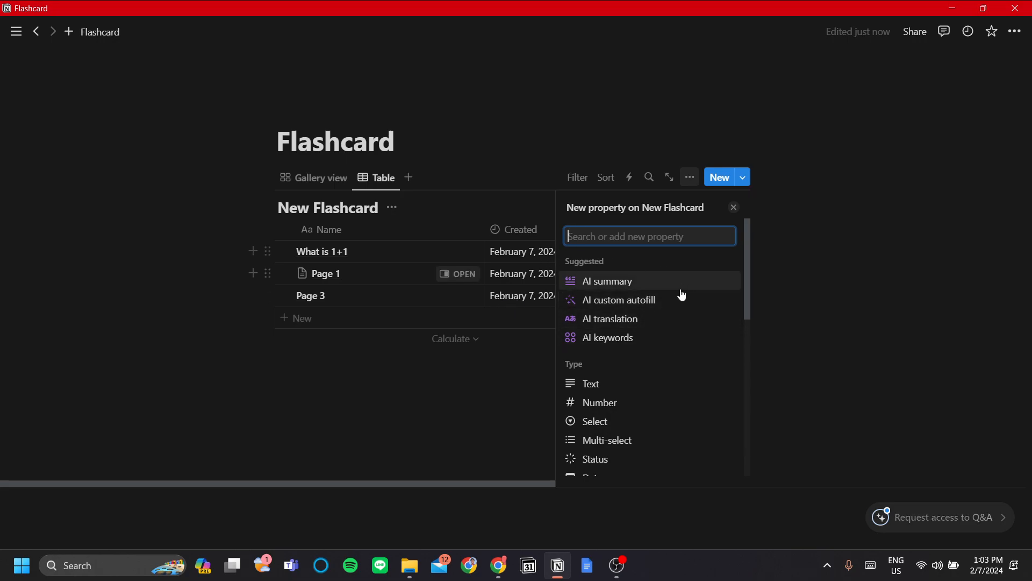
scroll(601, 293, down, 2)
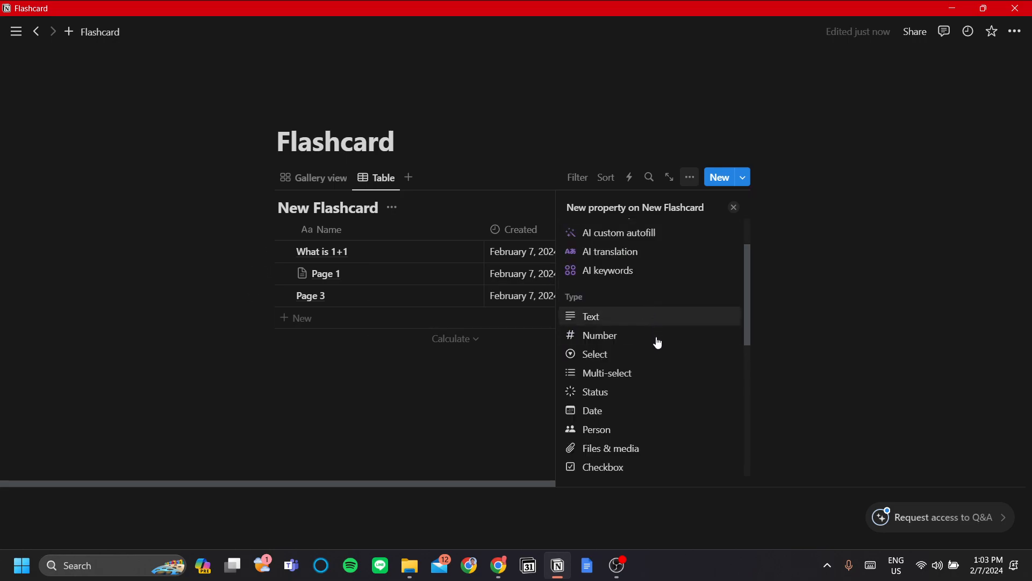
scroll(637, 395, down, 2)
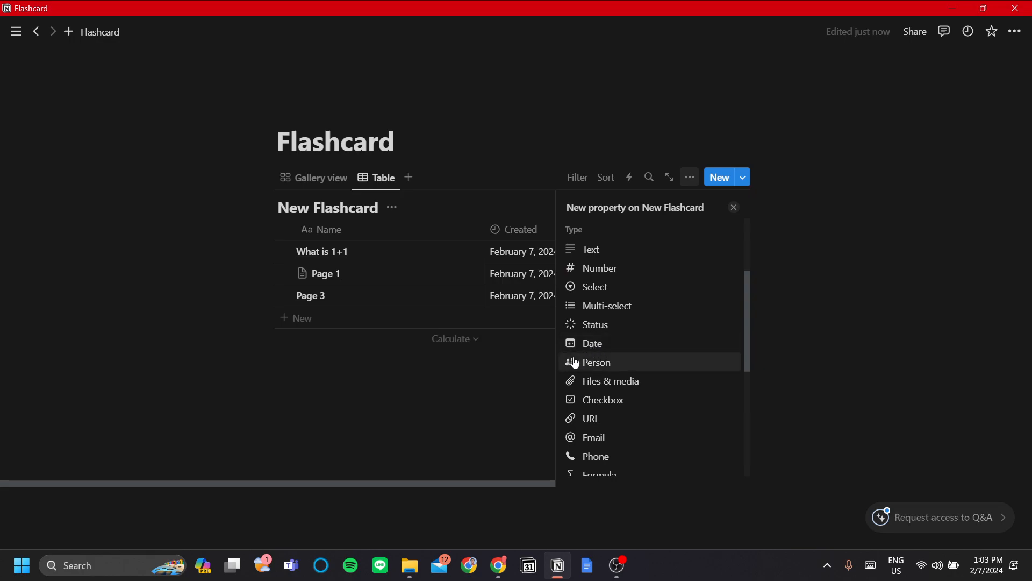
click(479, 371)
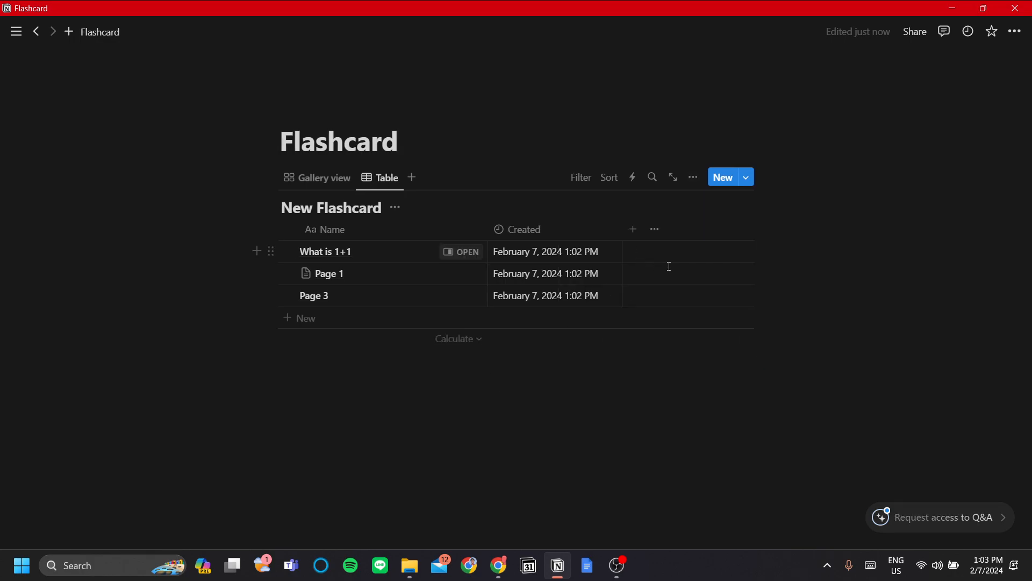
- Add a Date property named "Last Reviewed" to the New Flashcard table
click(633, 235)
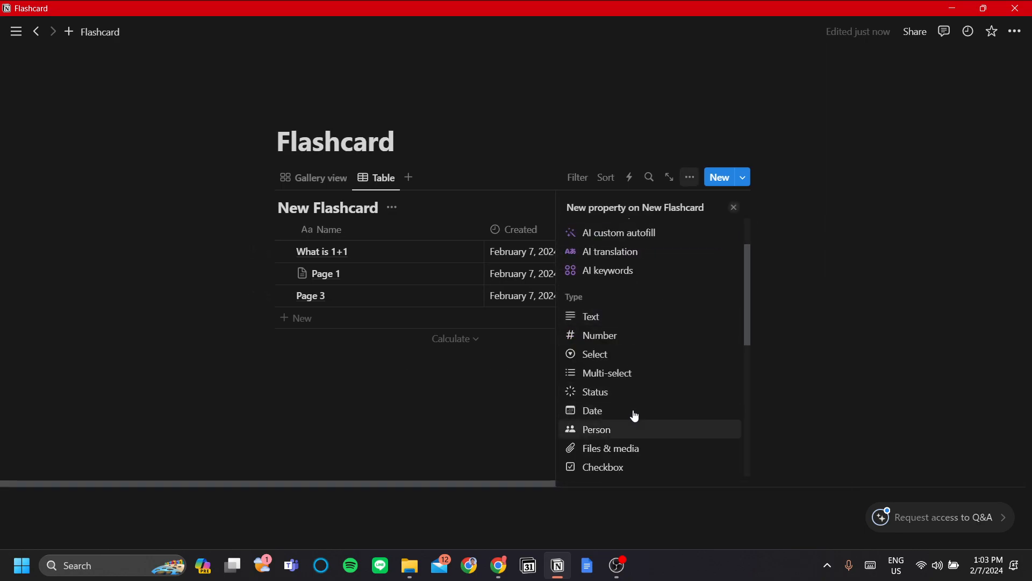
click(635, 419)
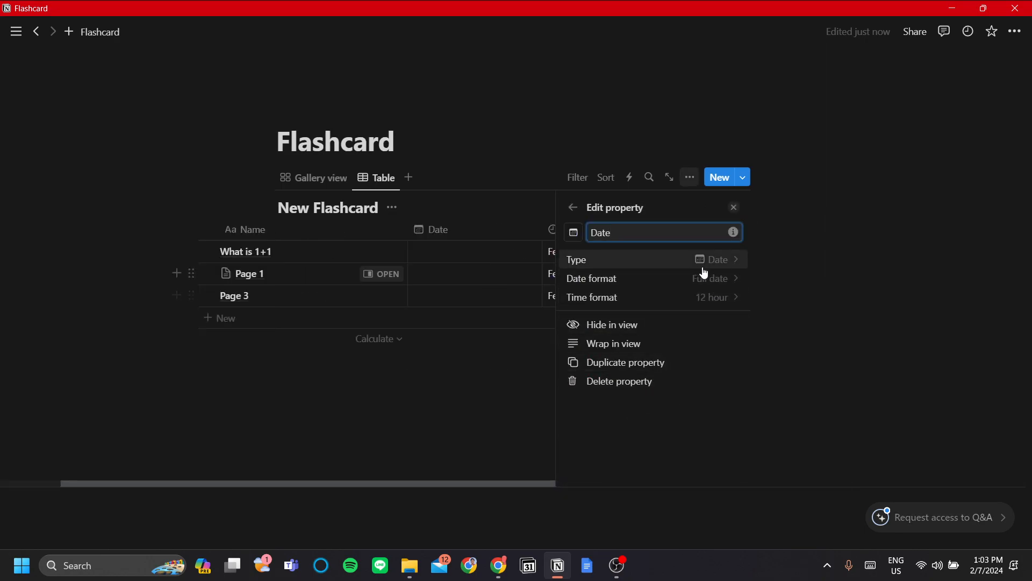
text(Da)
key(BackSpace)
key(BackSpace)
text(Last R)
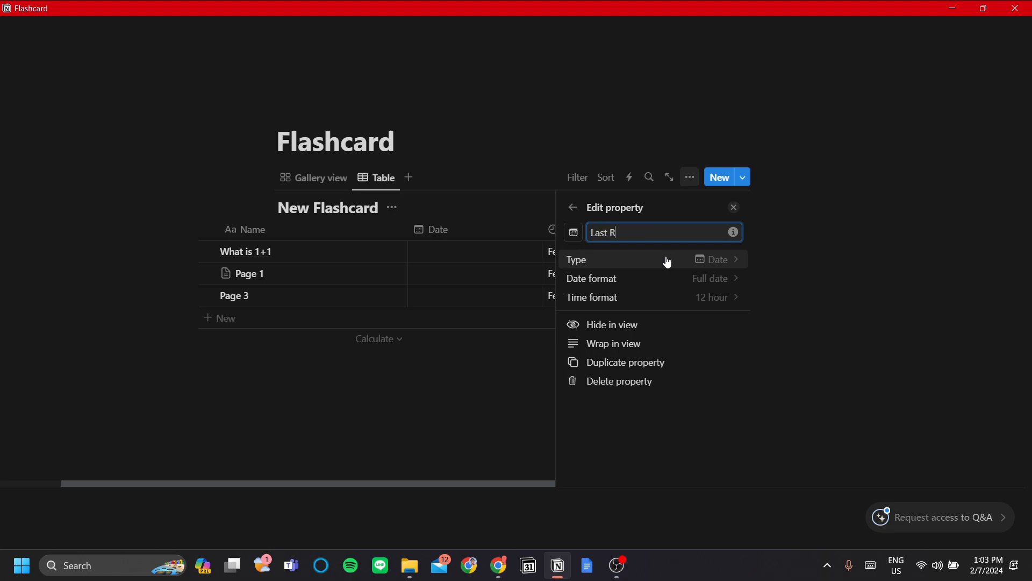
text(eviewed)
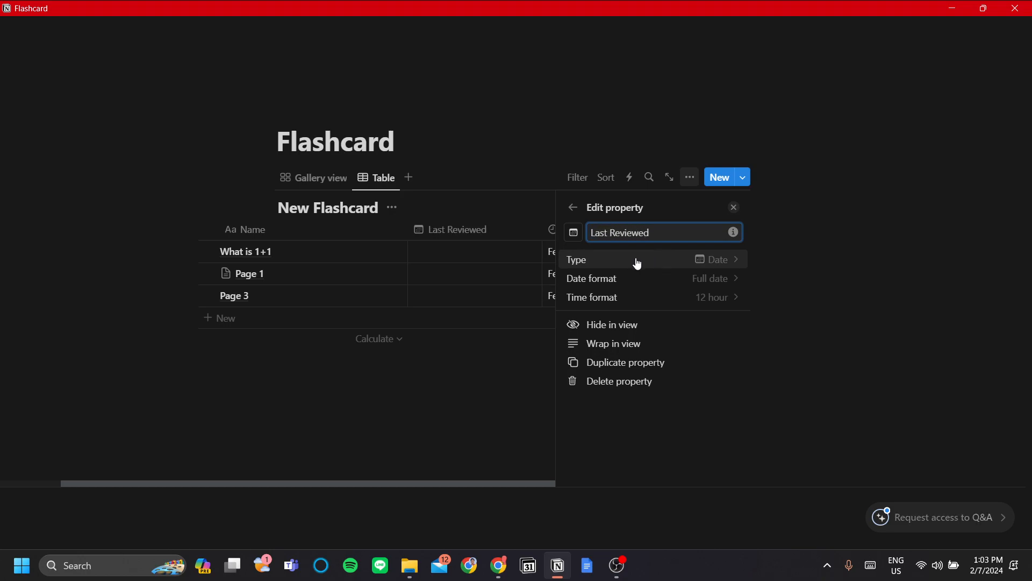
click(465, 433)
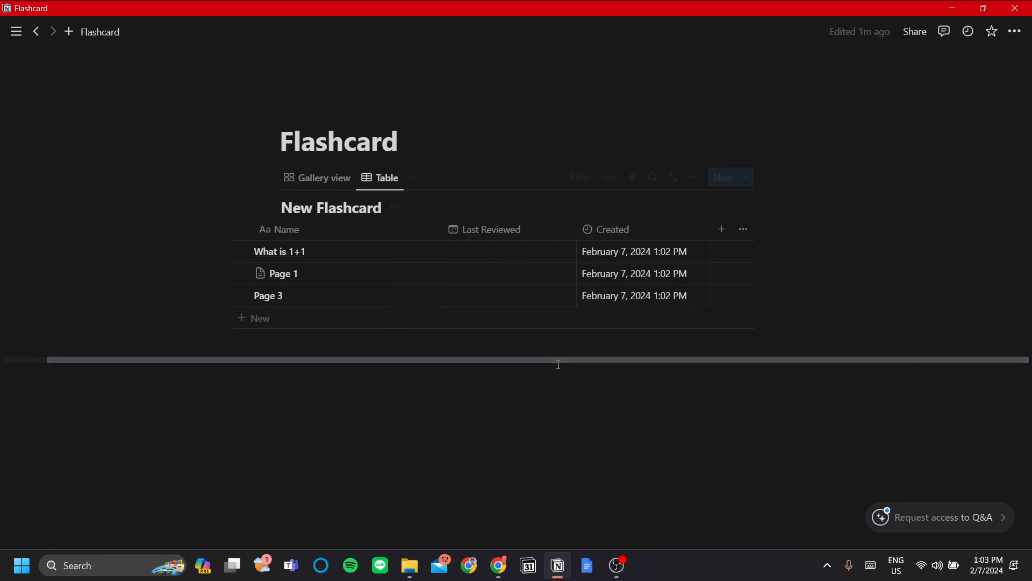
- Add a Status property named "Strength" to the New Flashcard table
drag(565, 358, 537, 357)
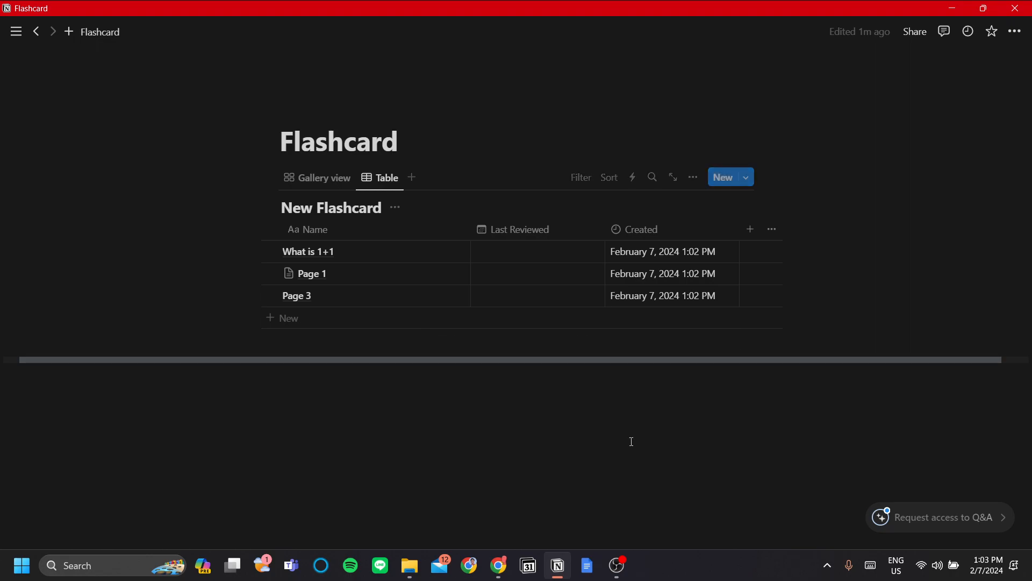
click(751, 230)
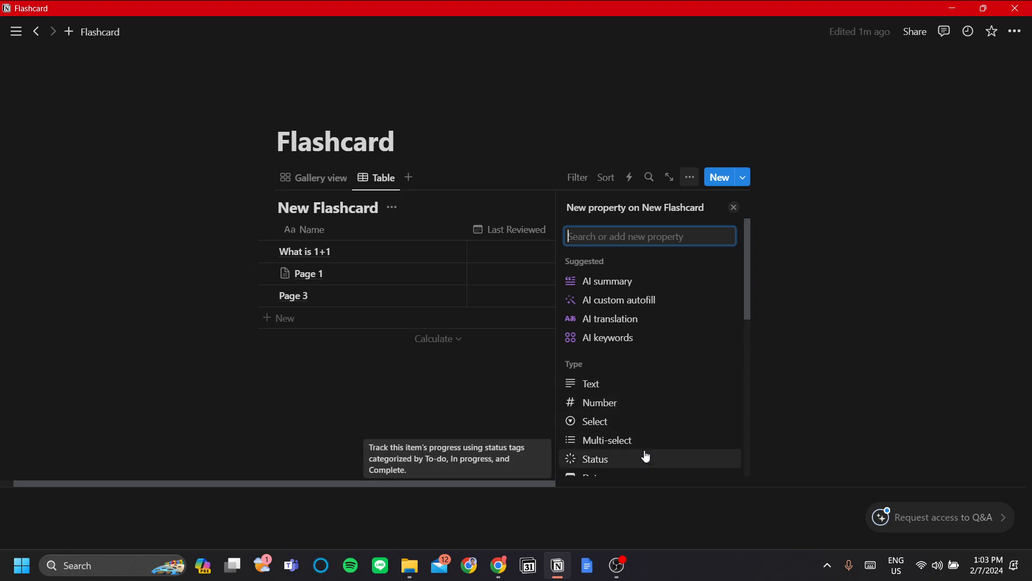
click(629, 461)
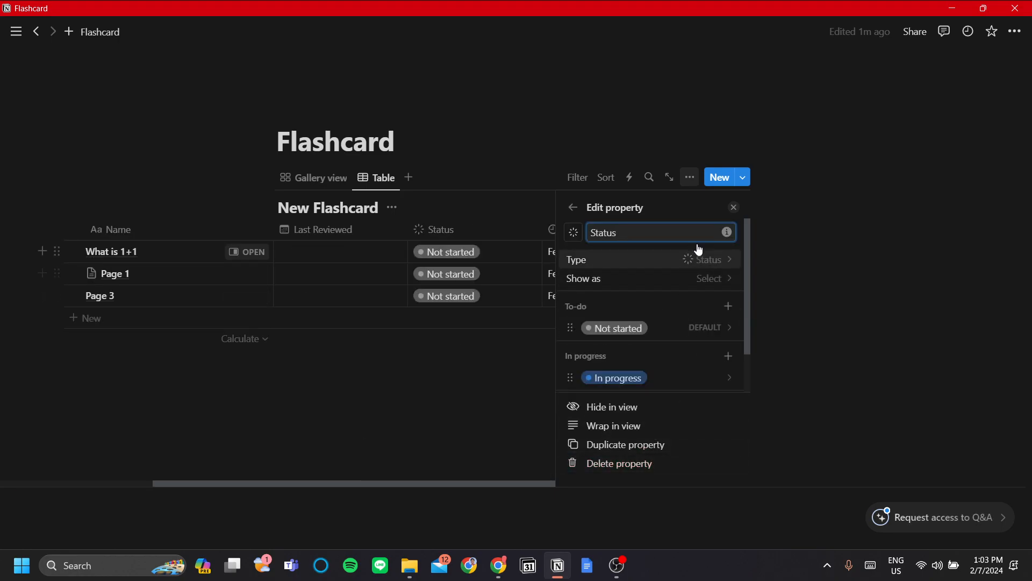
key(ctrl+a)
text(S)
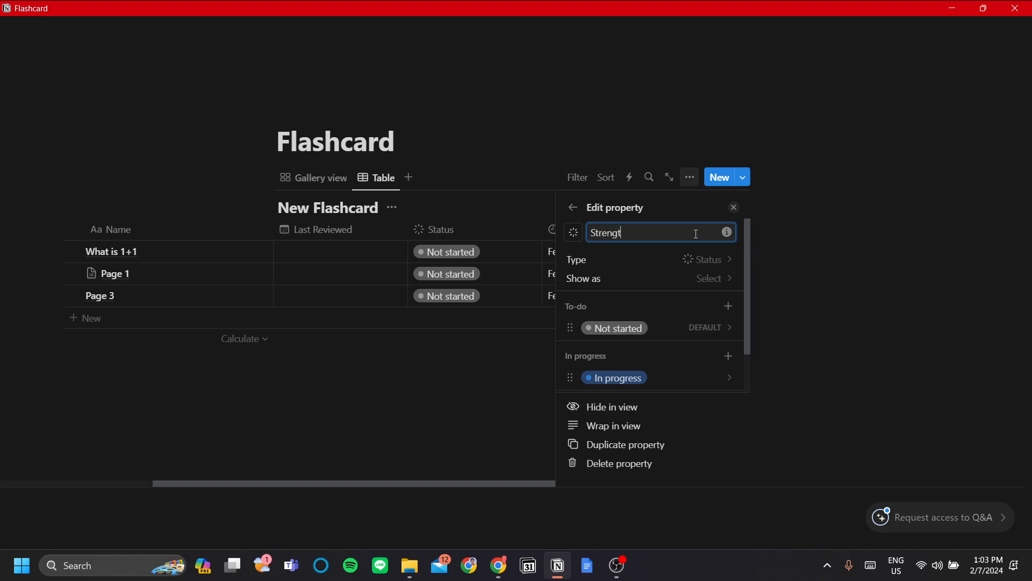
click(656, 297)
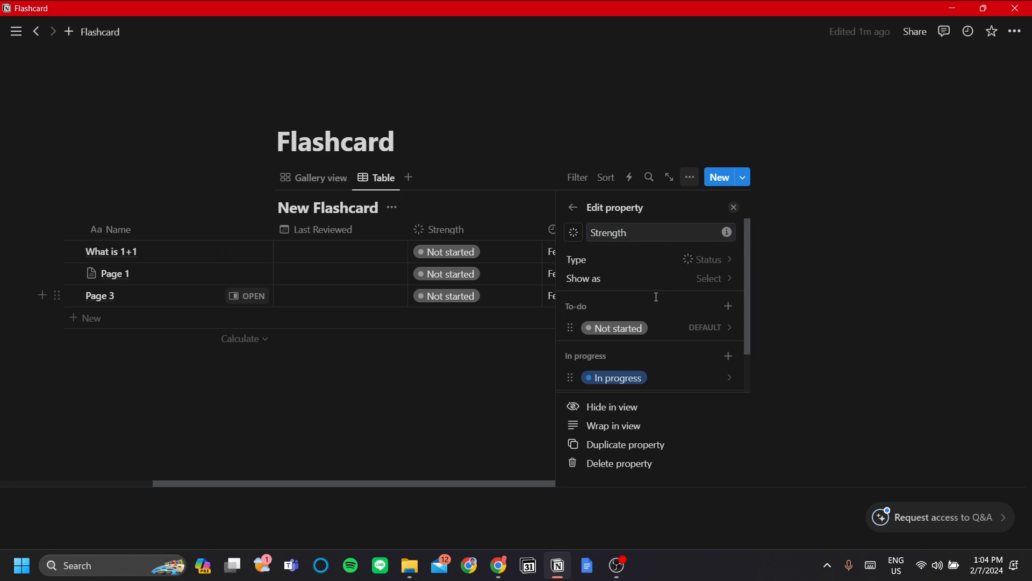
- Move the Strength property's "Not started" option into the In progress group and rename it "Weak"
scroll(655, 297, down, 2)
drag(626, 279, 672, 342)
scroll(656, 296, down, 1)
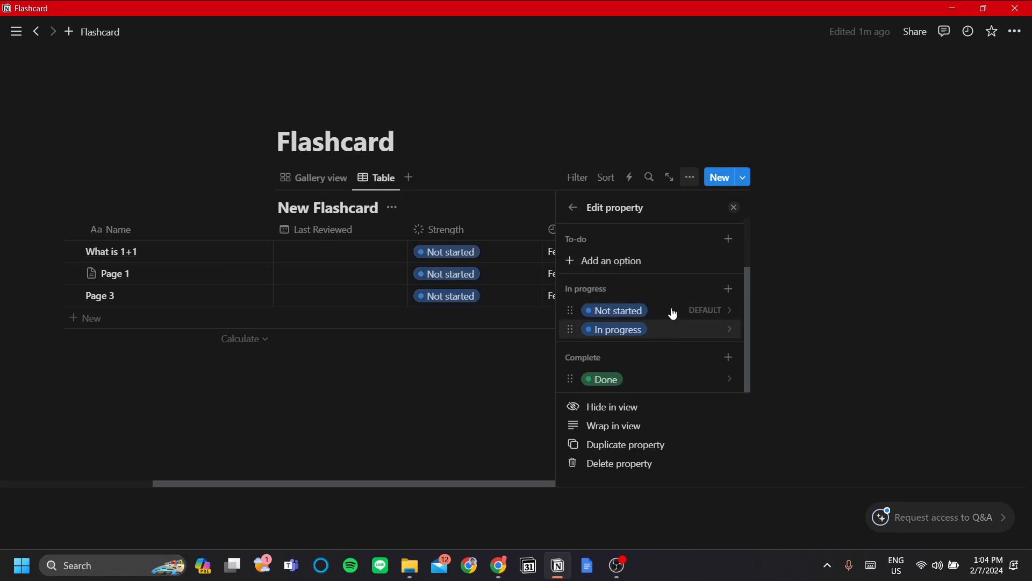
click(637, 317)
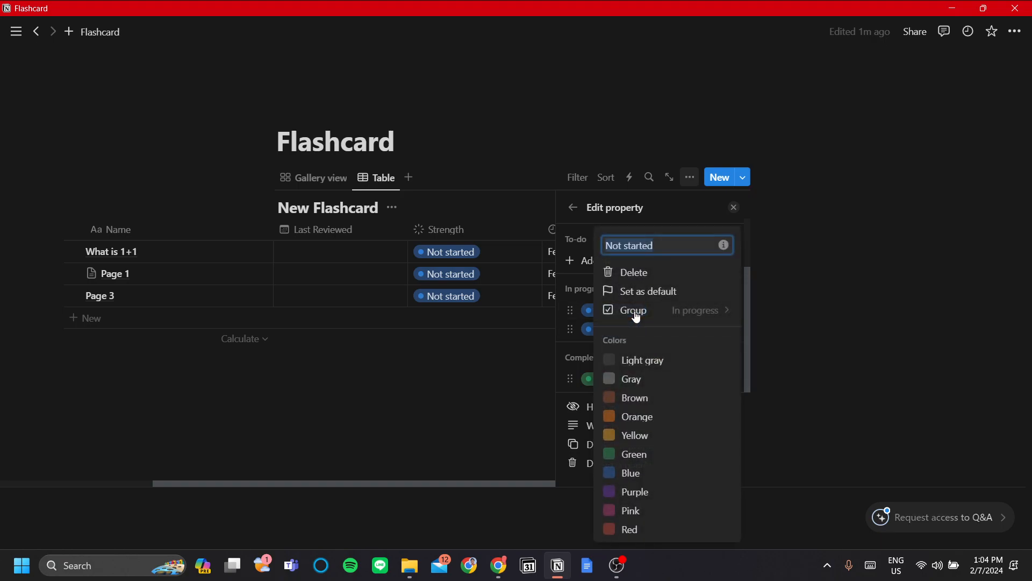
text(Weak)
key(Return)
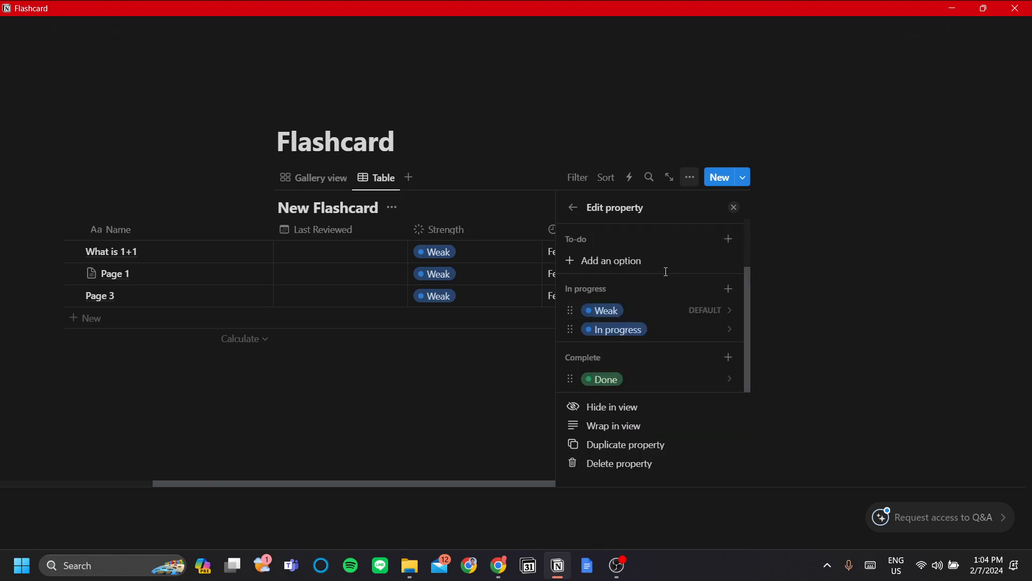
- Rename the Strength property's "In progress" option as "Good" and set its color to green
click(633, 330)
text(Good)
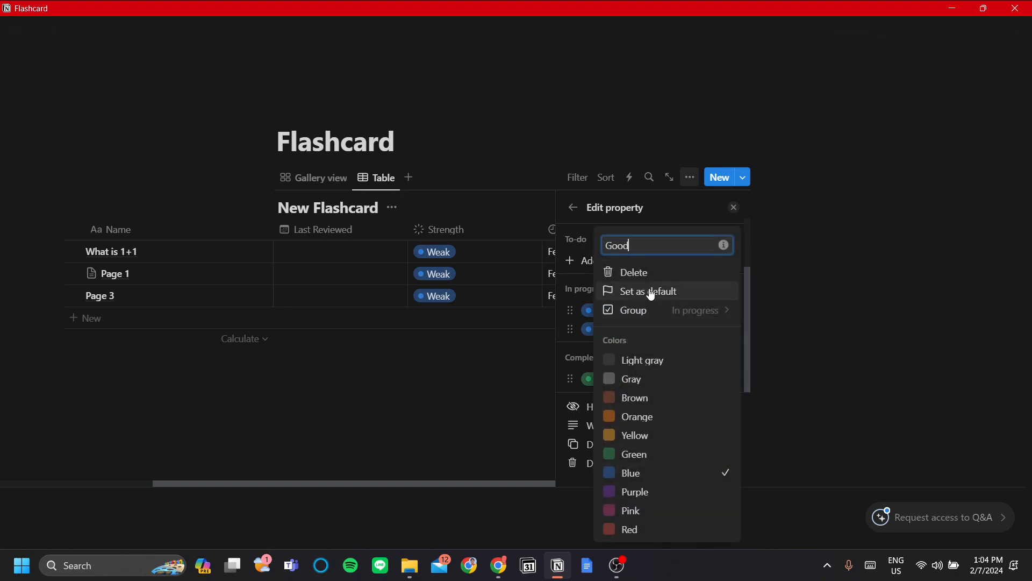
click(659, 456)
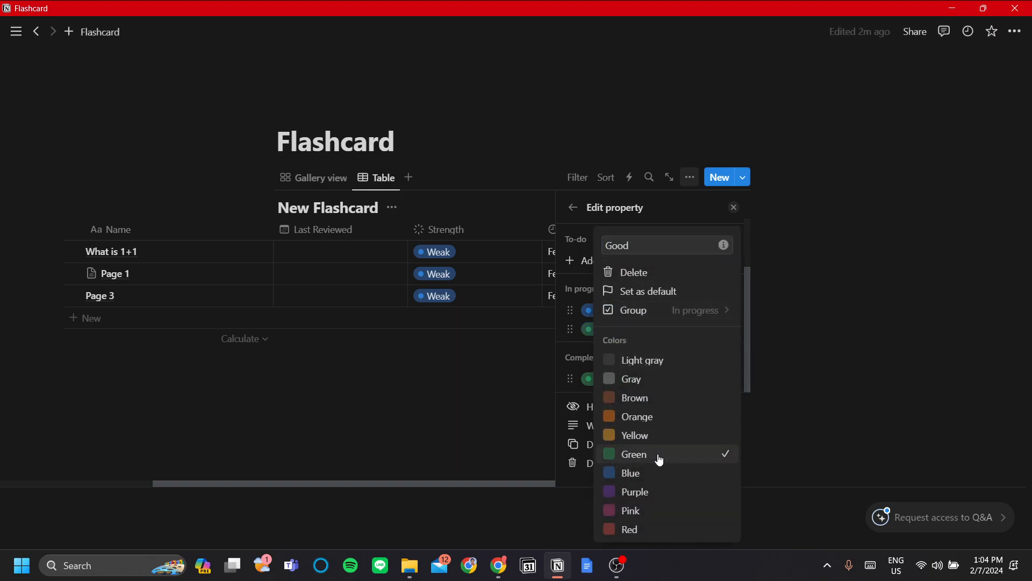
click(578, 279)
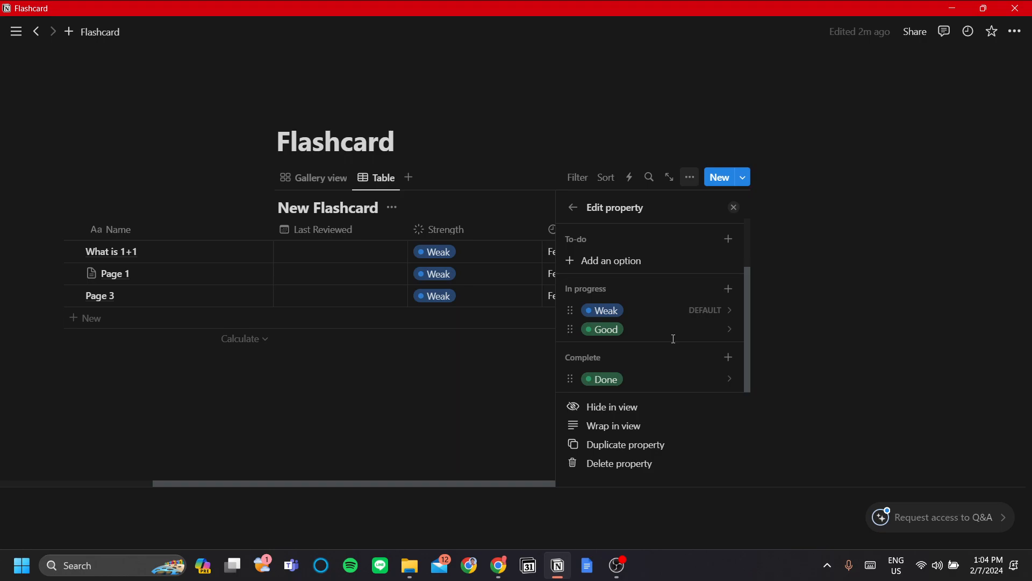
click(723, 332)
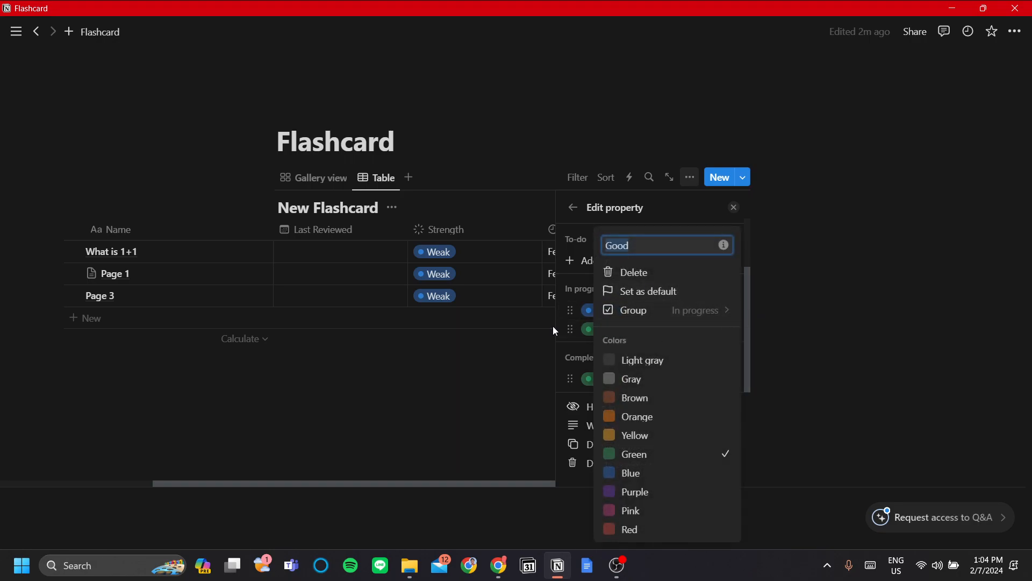
click(574, 290)
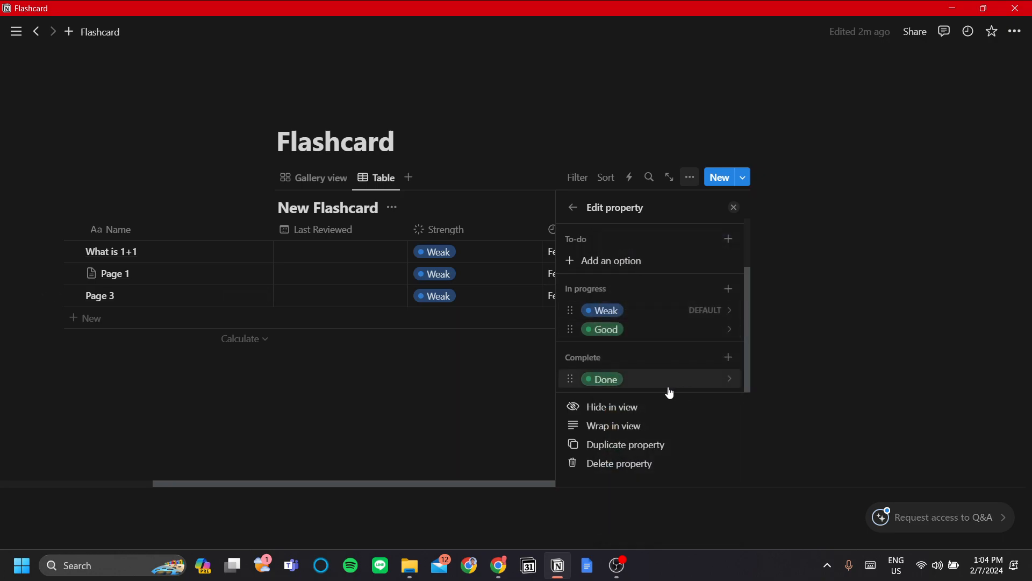
- Rename the Strength property's "Done" option as "Archive" and set its color to red
click(605, 381)
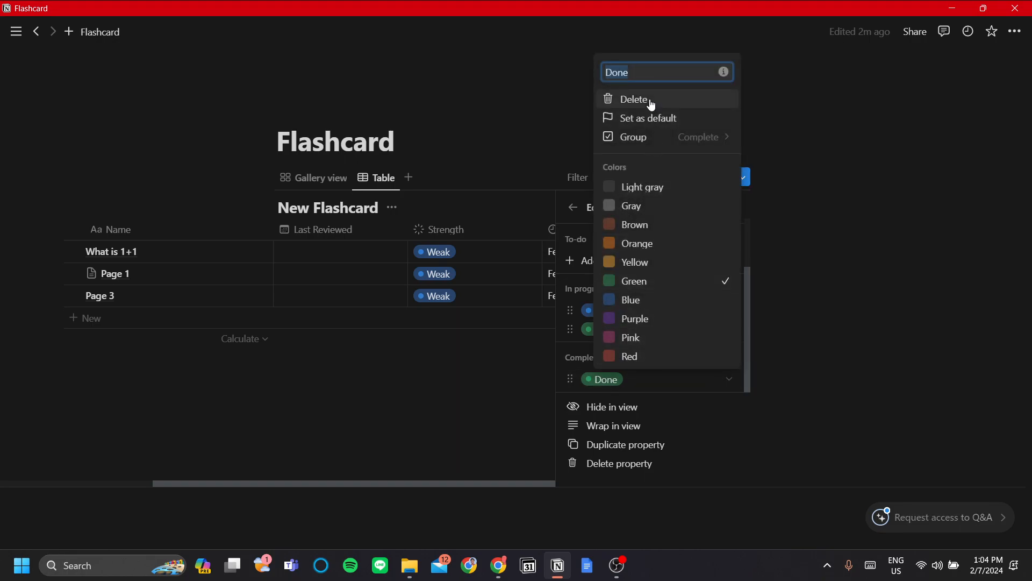
text(Ar)
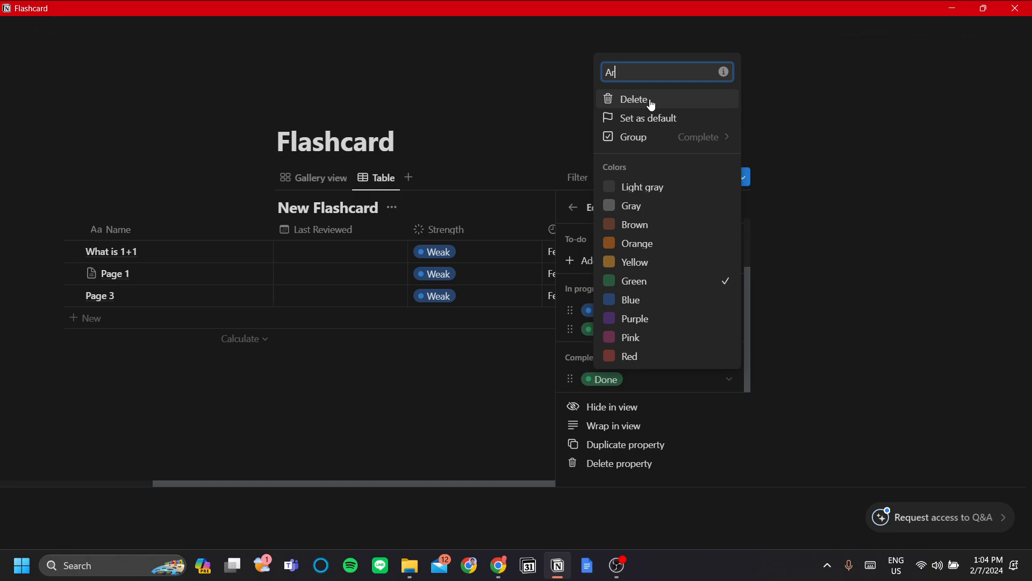
click(625, 357)
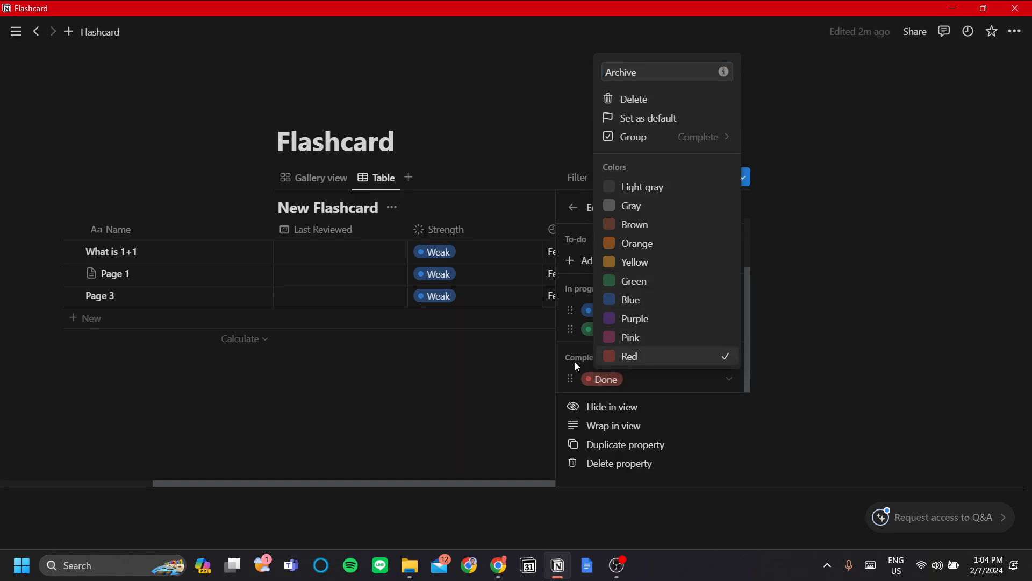
click(647, 353)
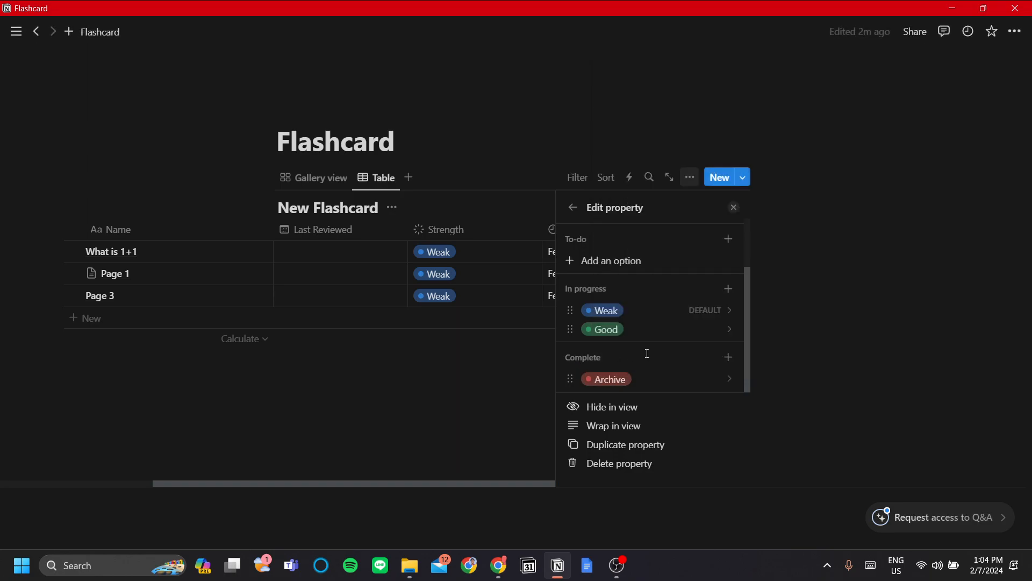
click(848, 345)
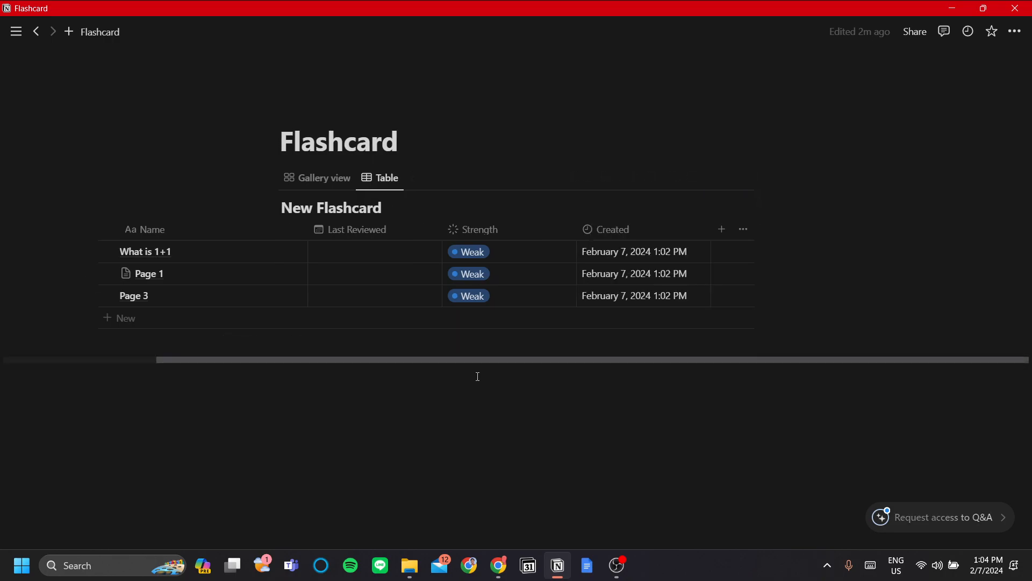
- Add a text property named "Answer" and move its column between Last Reviewed and Strength
click(723, 230)
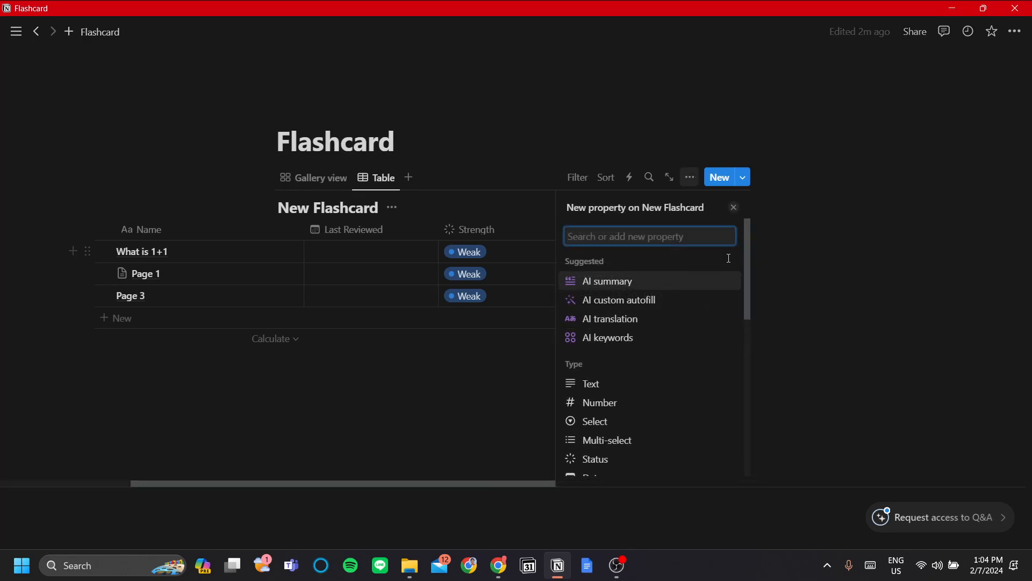
text(Anseer)
key(BackSpace)
text(wer)
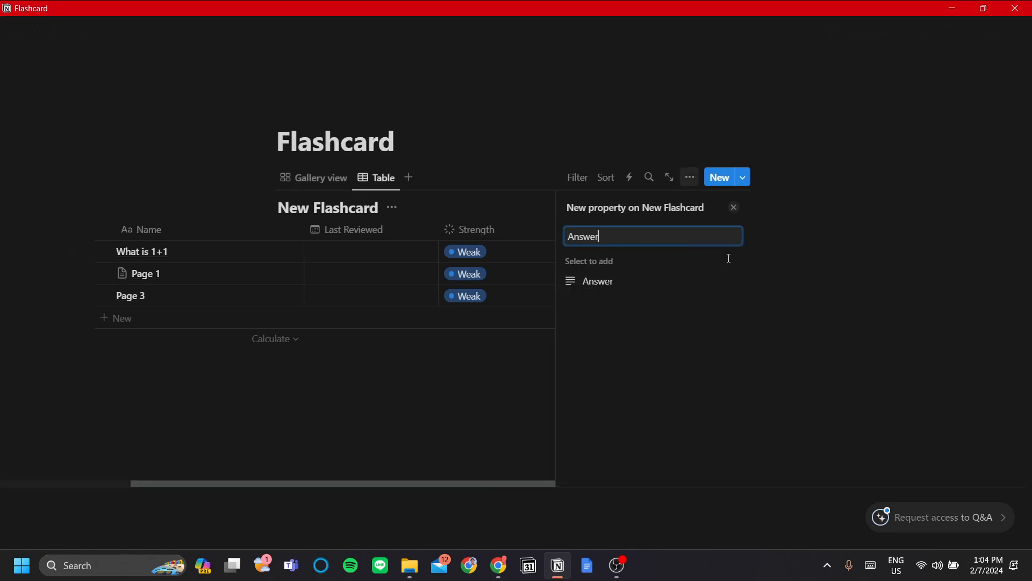
key(Return)
click(474, 340)
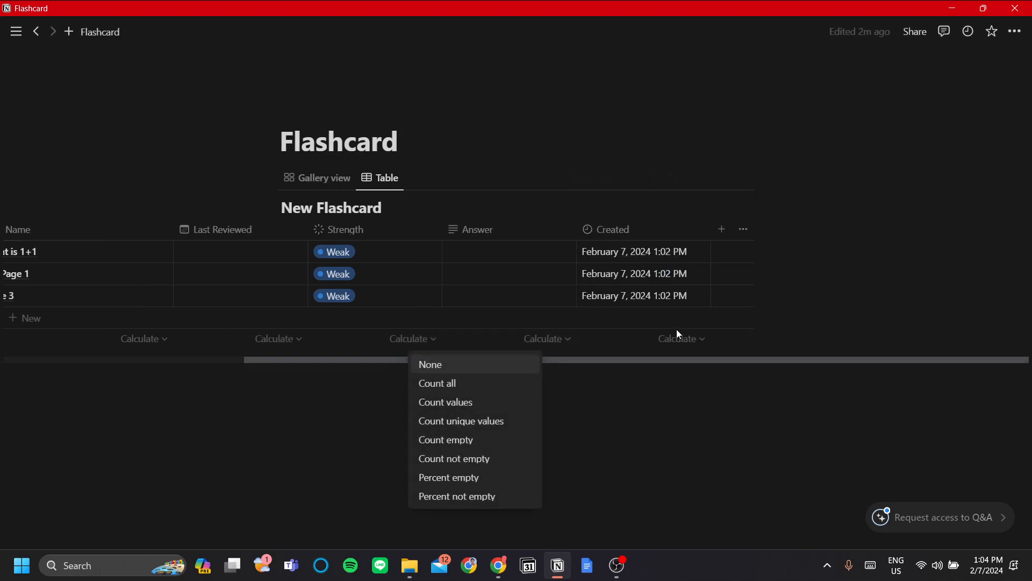
click(500, 231)
drag(498, 232, 371, 240)
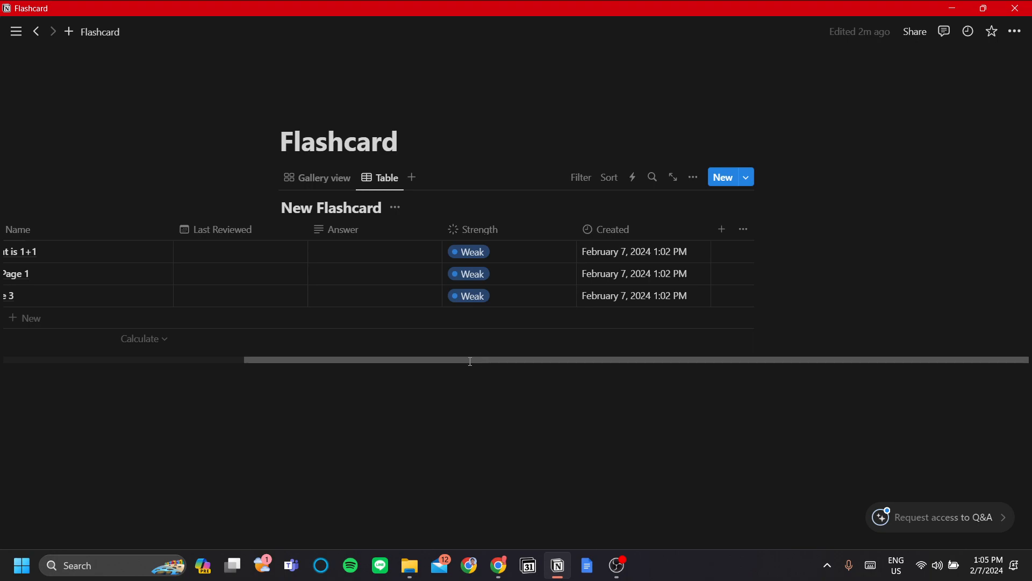
drag(475, 360, 414, 360)
click(800, 230)
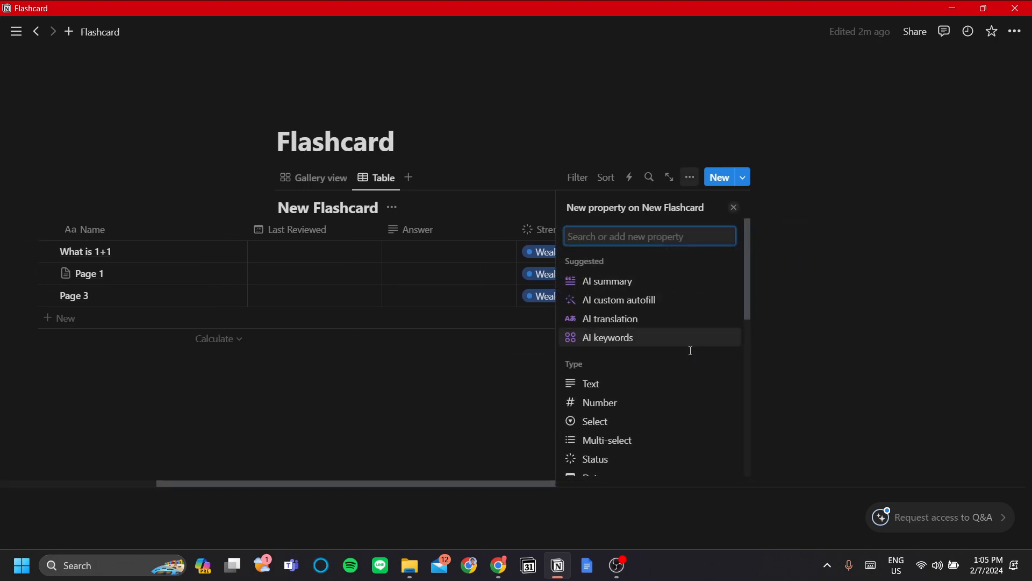
scroll(680, 357, down, 1)
scroll(671, 376, down, 2)
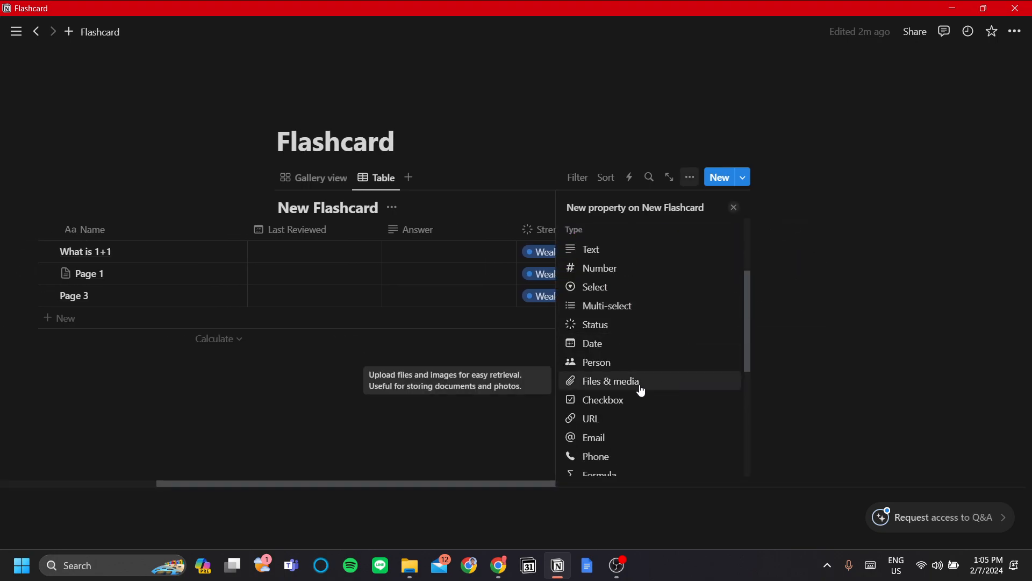
click(526, 447)
drag(569, 357, 530, 357)
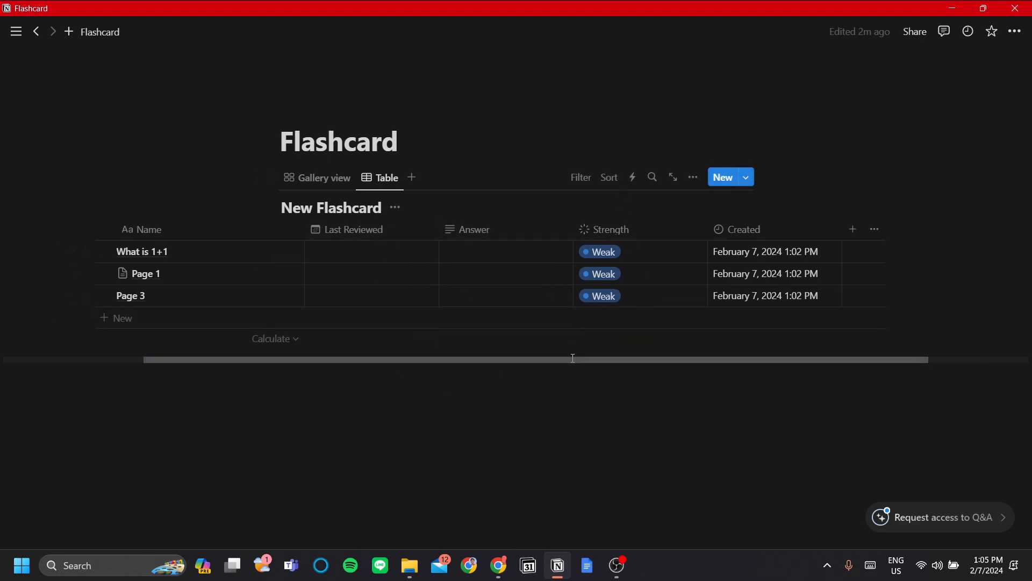
drag(571, 359, 546, 357)
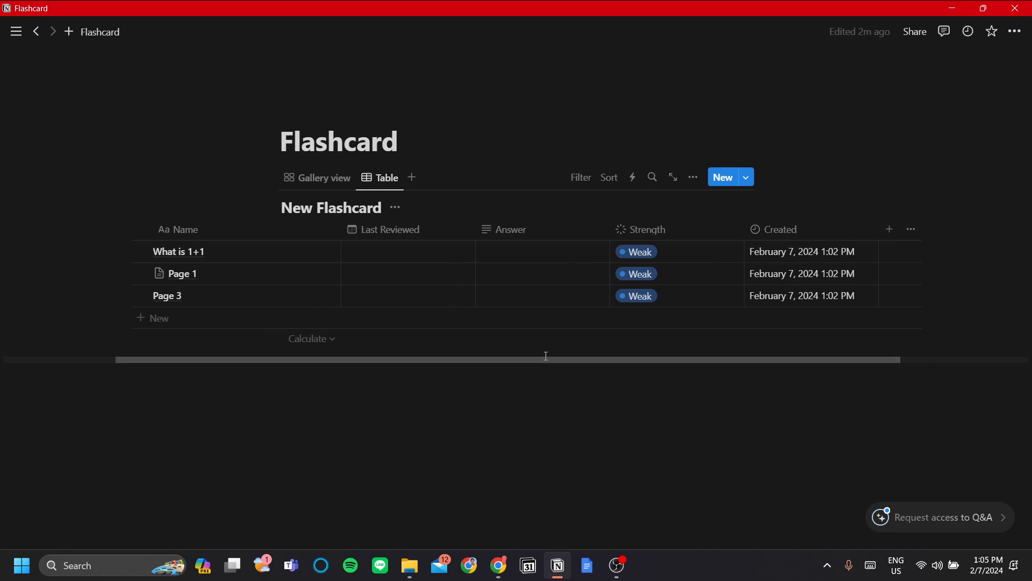
- Show the Created, Last Reviewed and Strength properties on the cards of the gallery view
click(324, 178)
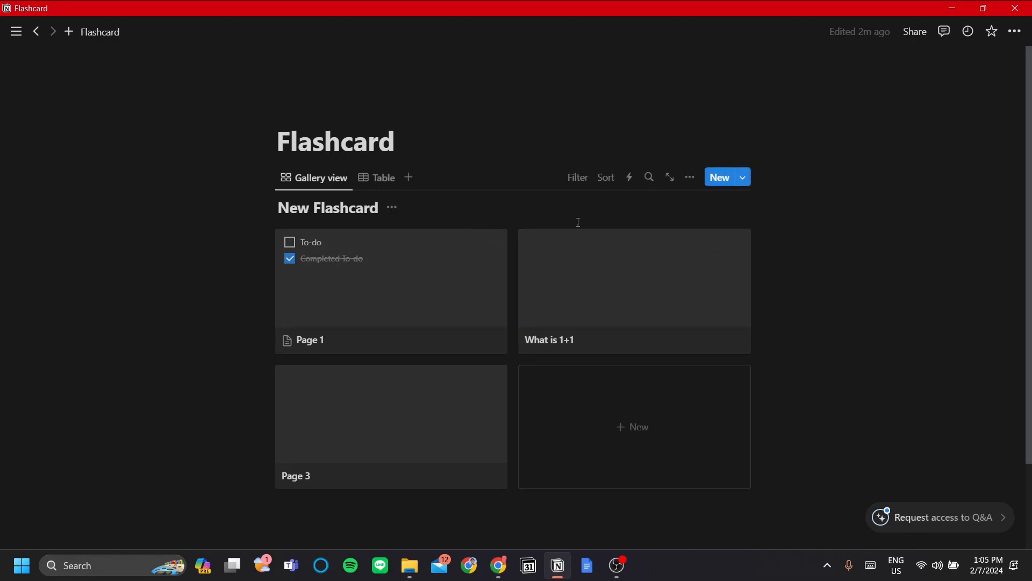
click(330, 185)
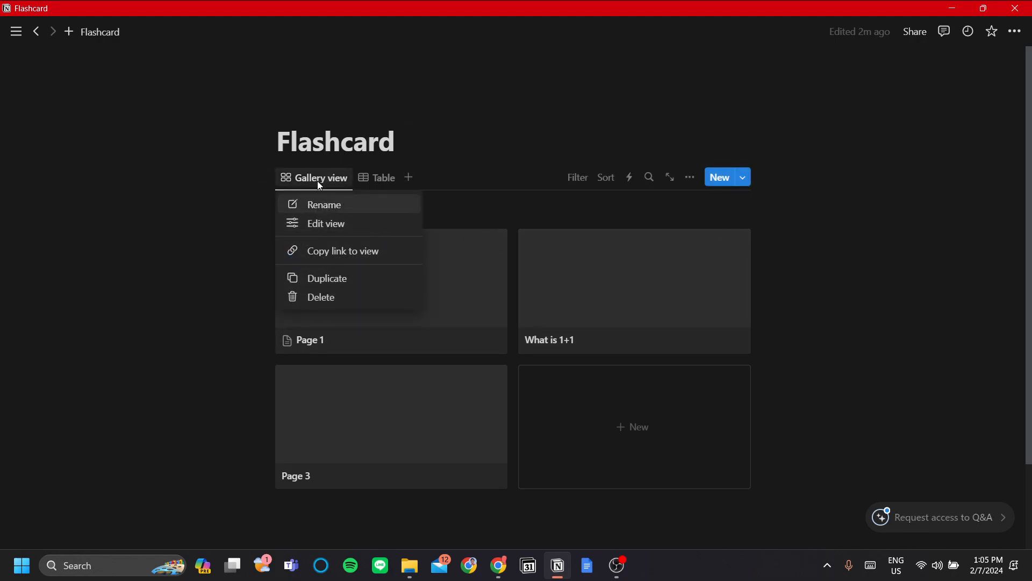
click(340, 228)
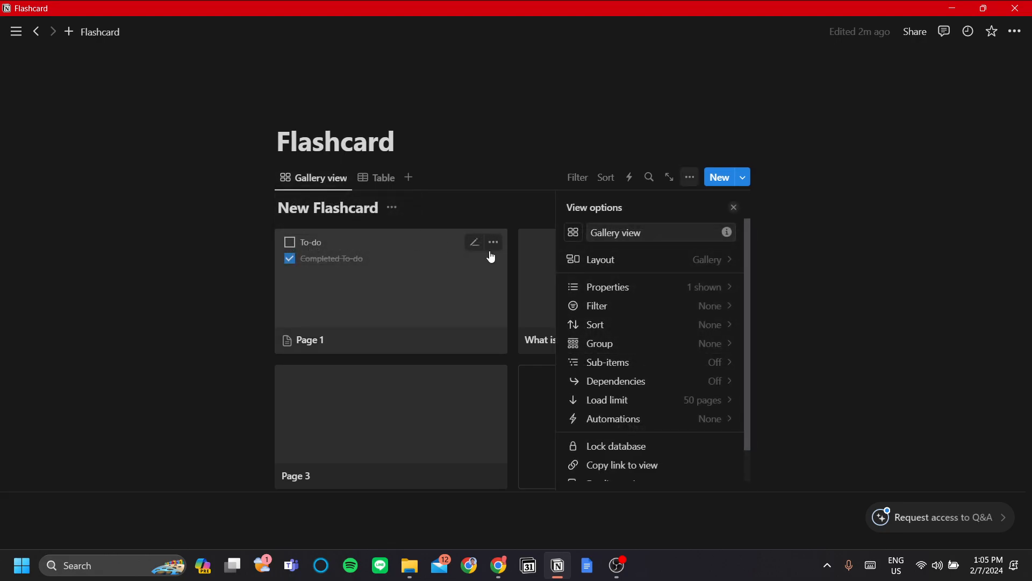
click(726, 285)
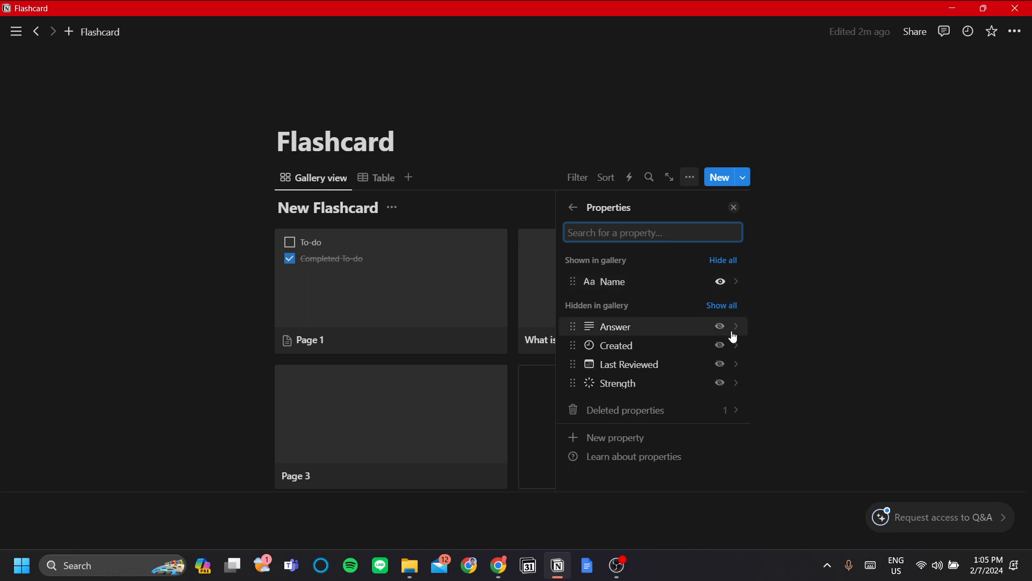
click(721, 347)
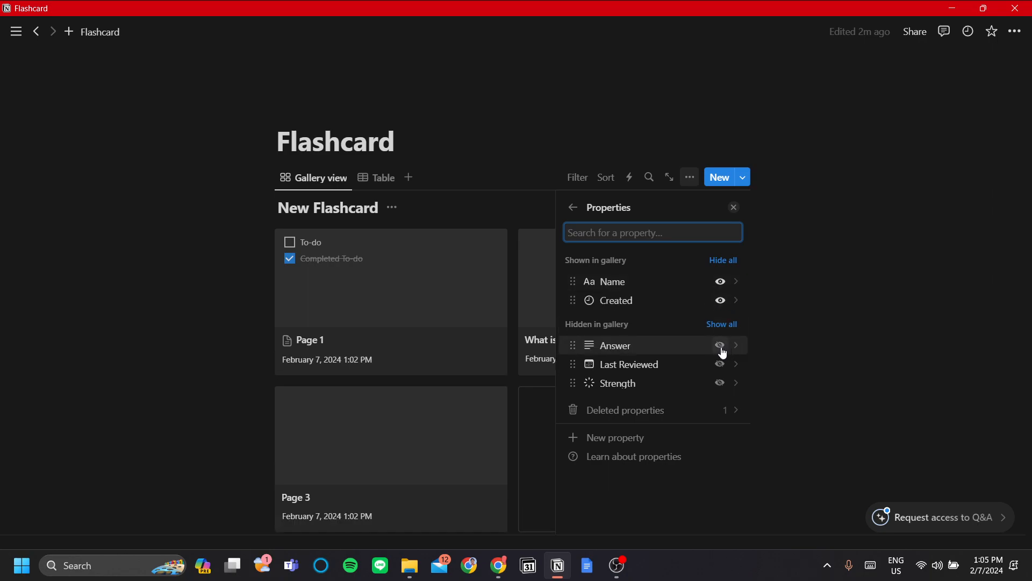
click(720, 364)
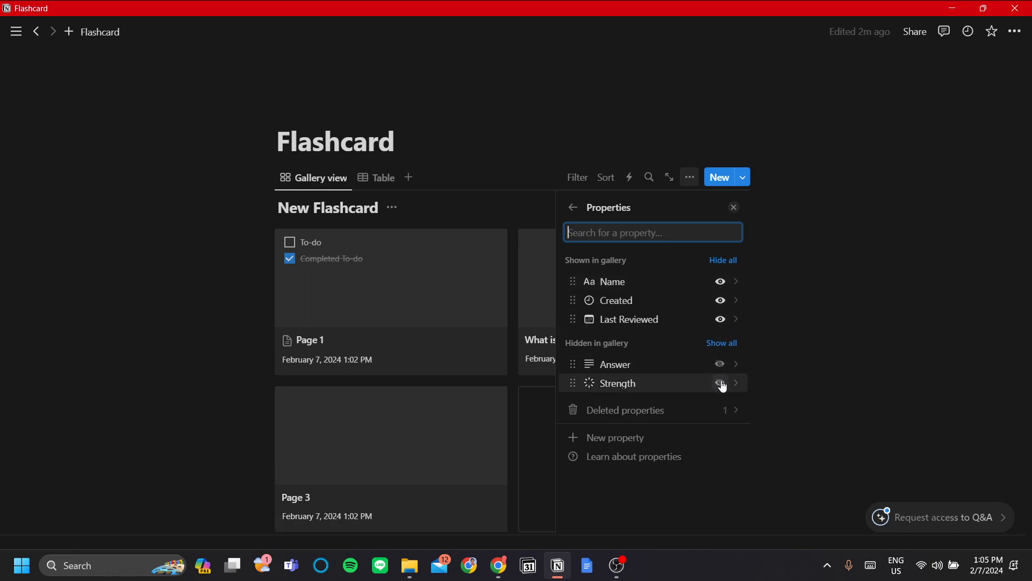
click(720, 383)
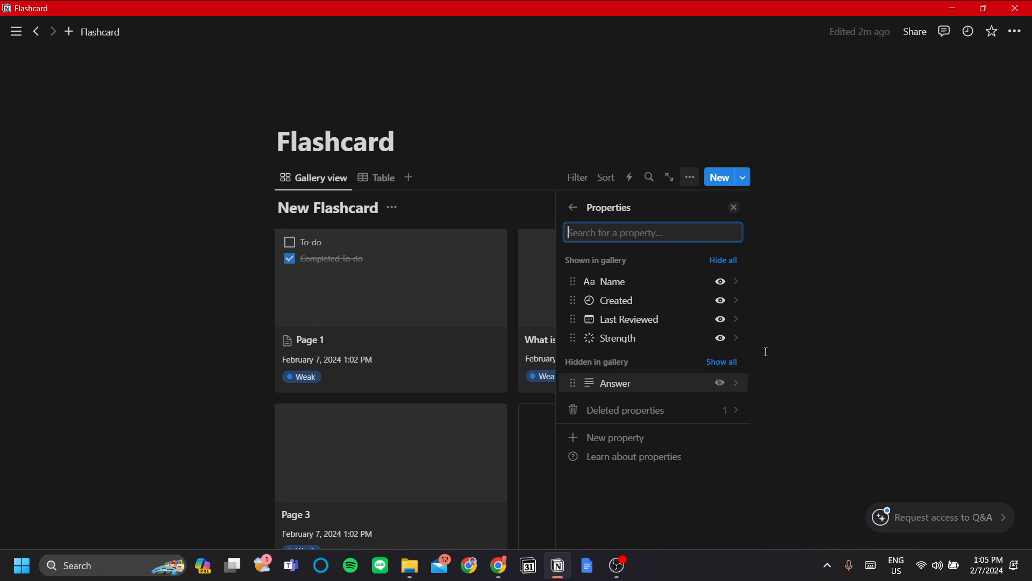
click(834, 321)
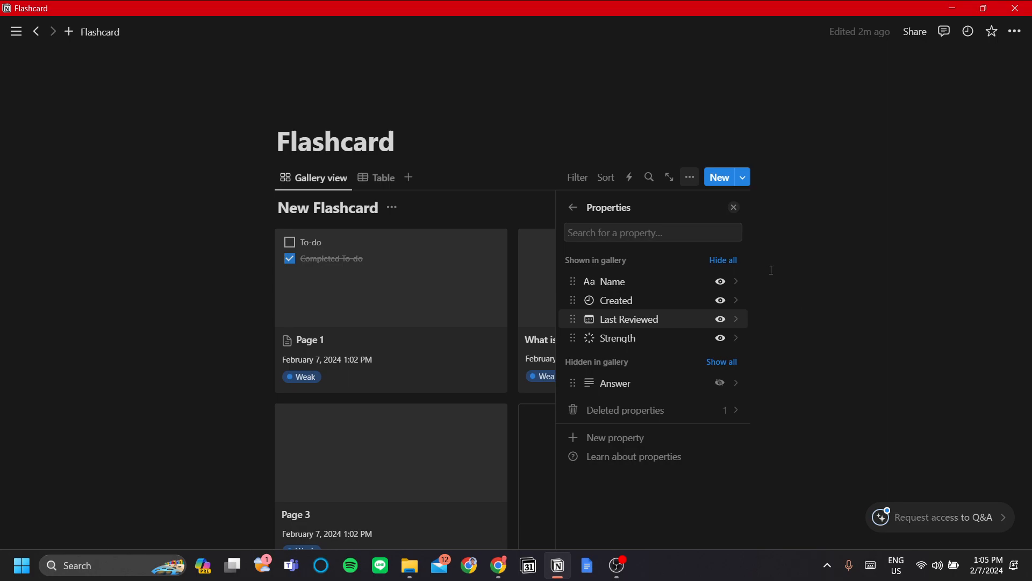
click(735, 209)
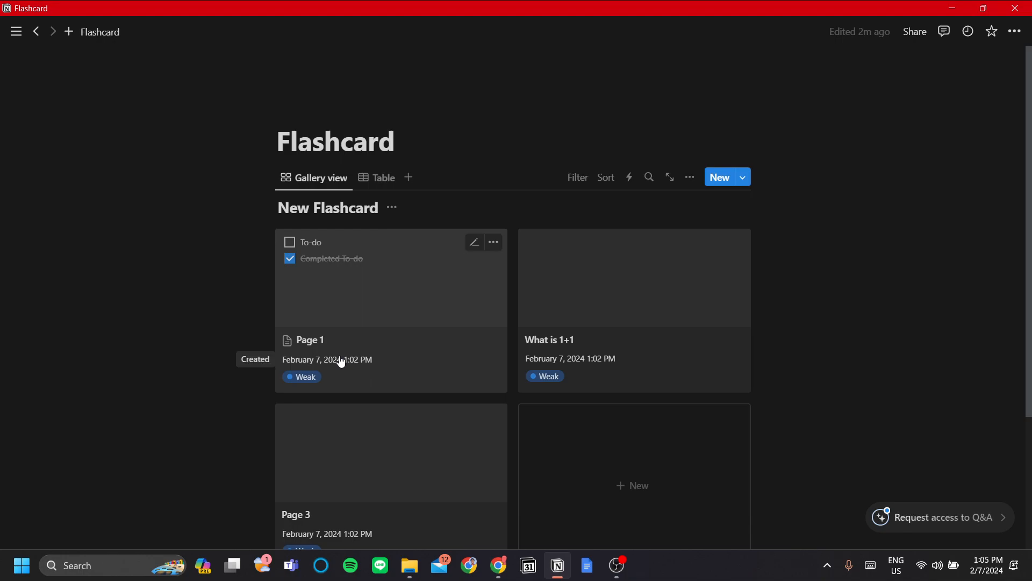
- Examine the Page 1 card's available actions, its editable properties and its opened page in the gallery view
click(494, 242)
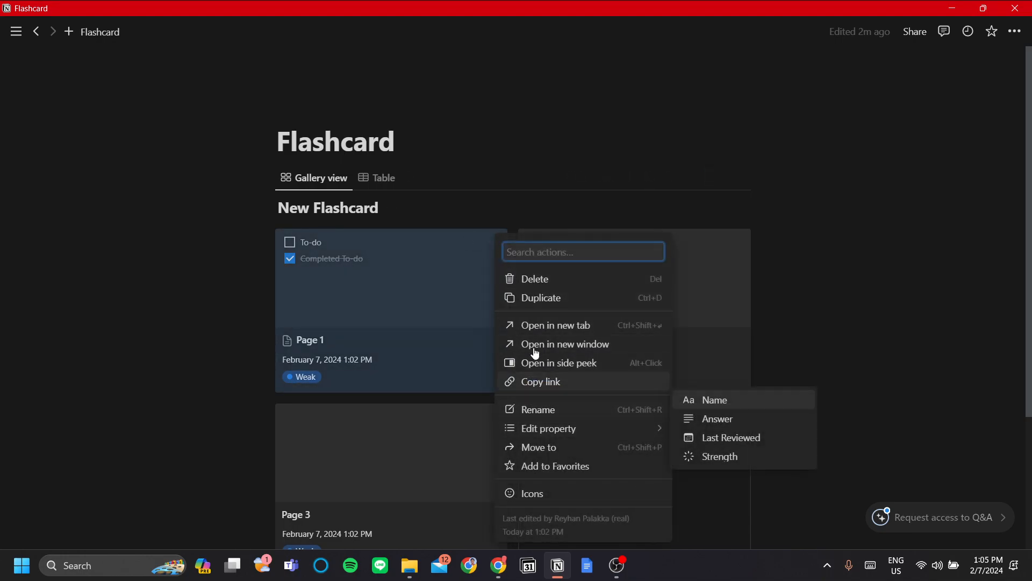
click(350, 178)
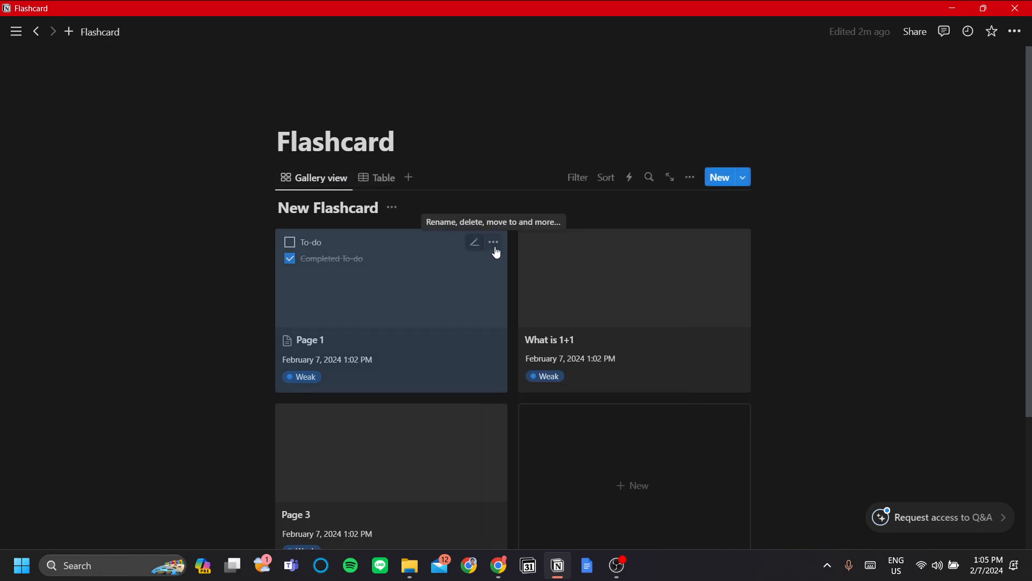
click(495, 246)
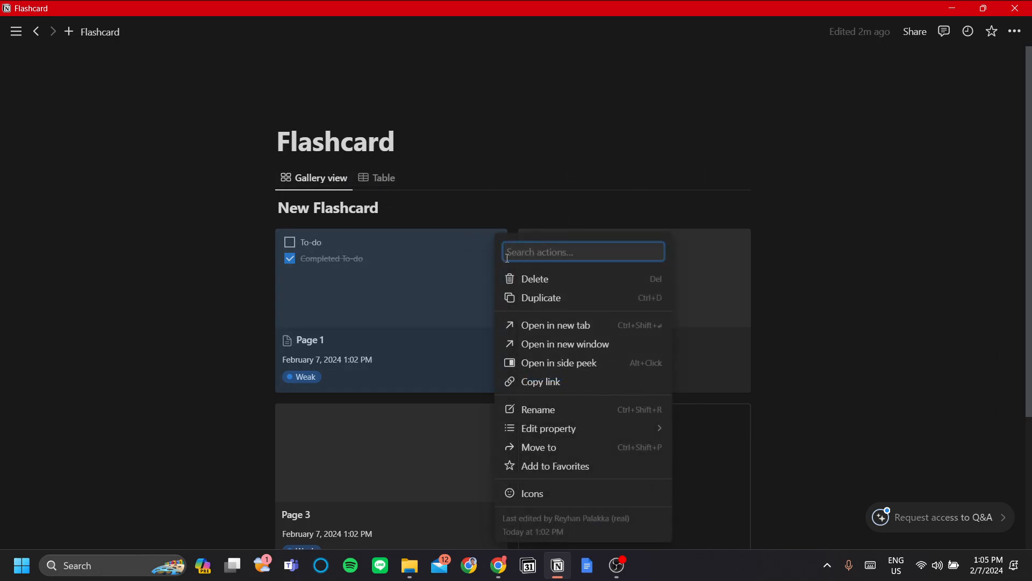
mouse_move(549, 435)
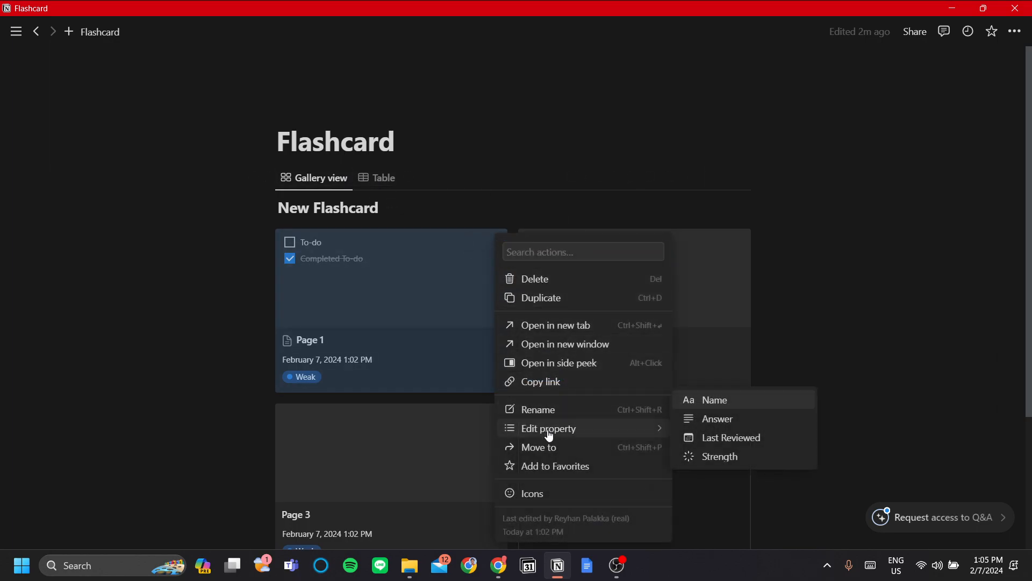
click(448, 356)
click(449, 358)
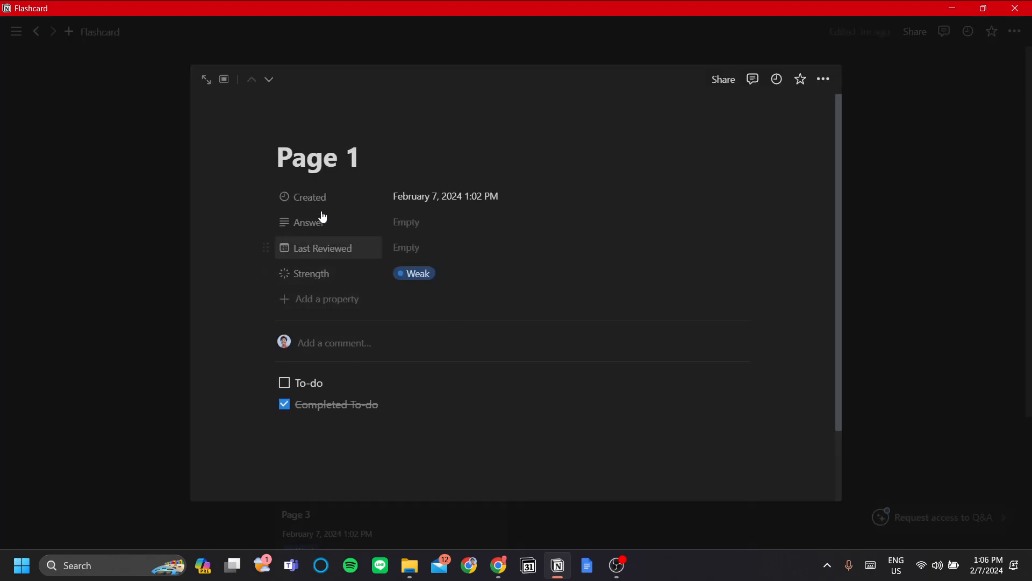
click(188, 264)
click(321, 179)
- Add a checkbox property named "Reveal" to the table view
click(378, 179)
click(378, 179)
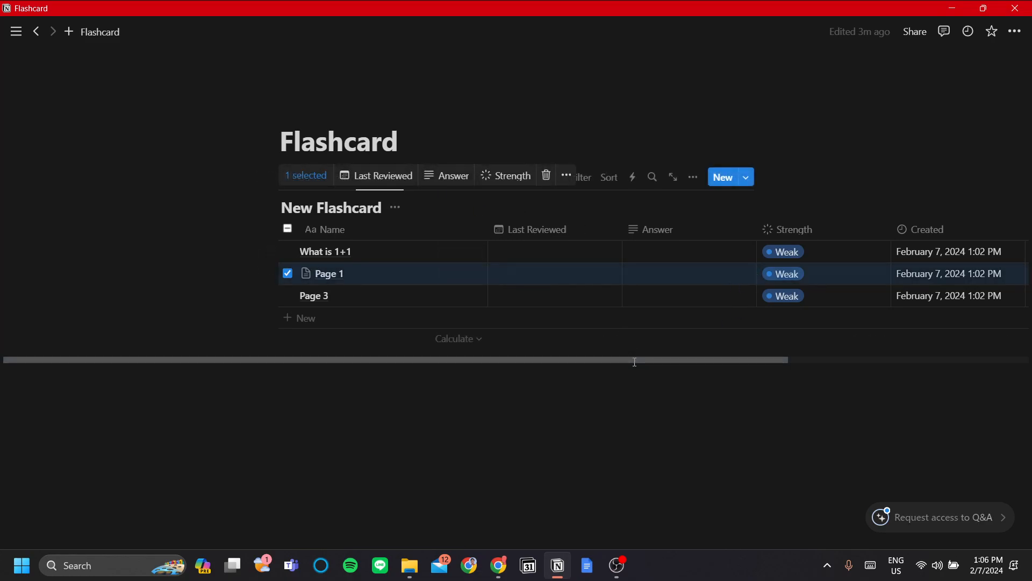
drag(634, 361, 858, 350)
click(743, 230)
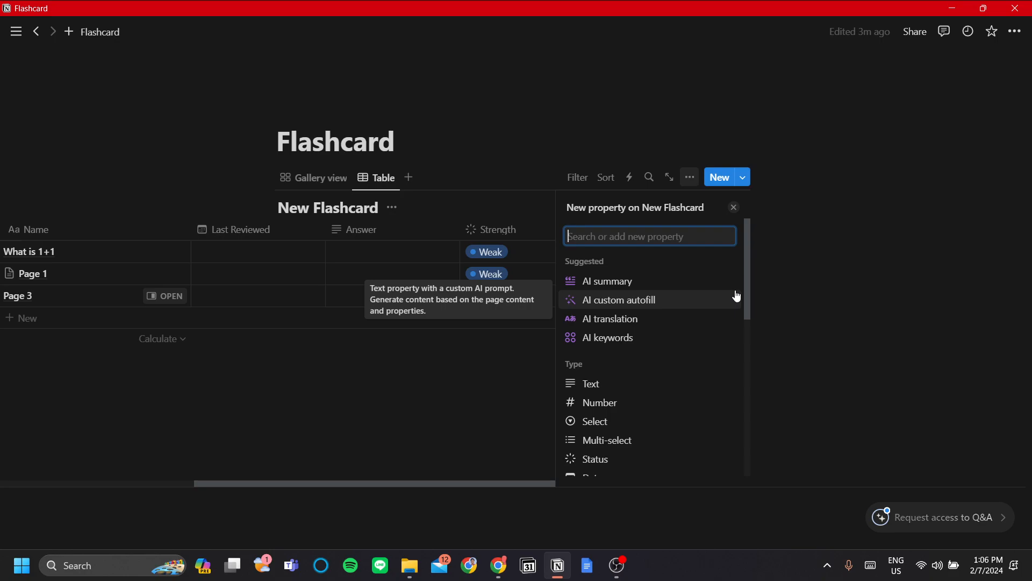
text(chec)
click(662, 282)
key(ctrl+a)
text(R)
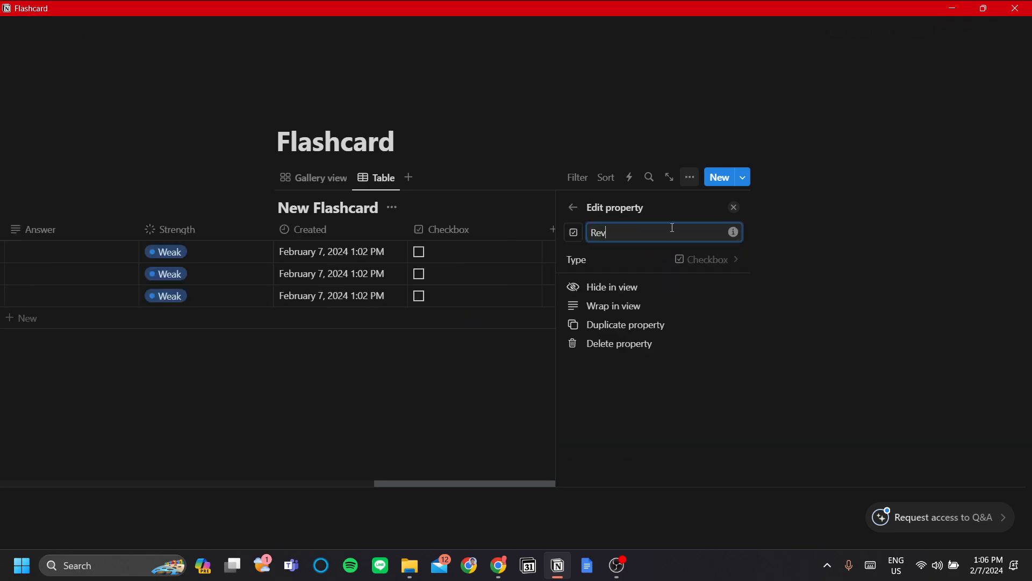
text(eveal)
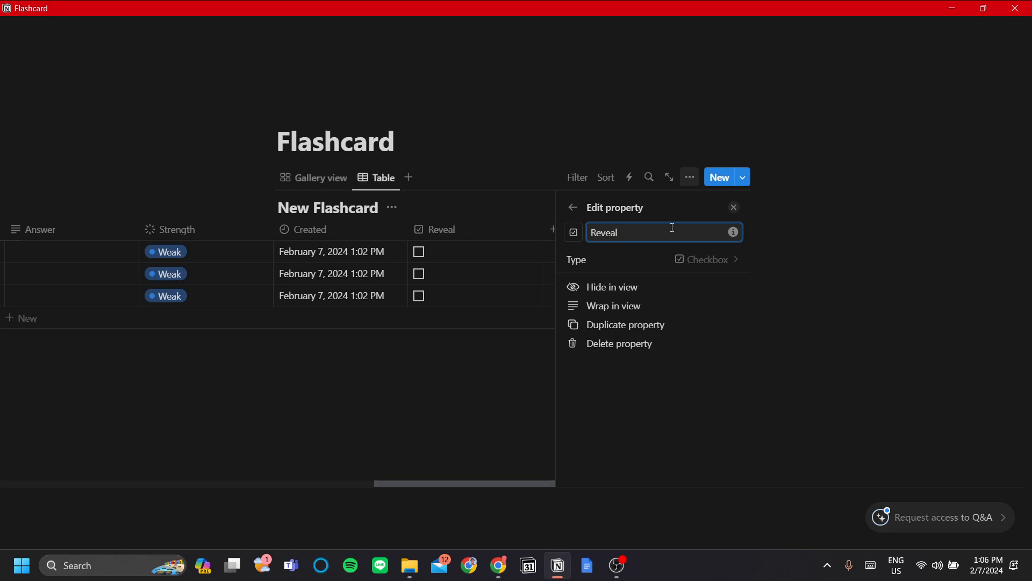
click(474, 365)
- Add a formula property named "Flashcard answer" after the Reveal column
drag(458, 361, 492, 359)
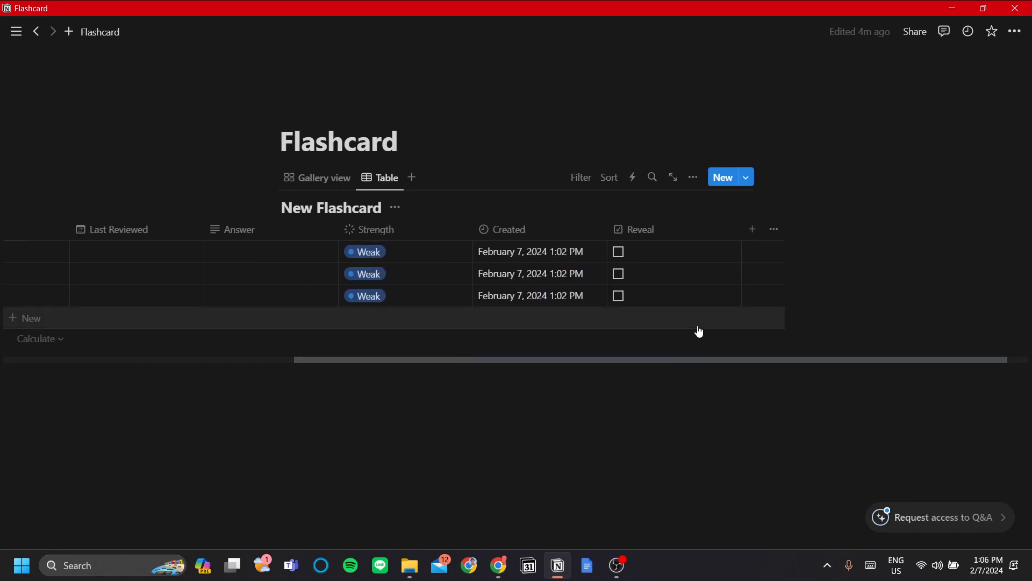
click(753, 230)
text(forl)
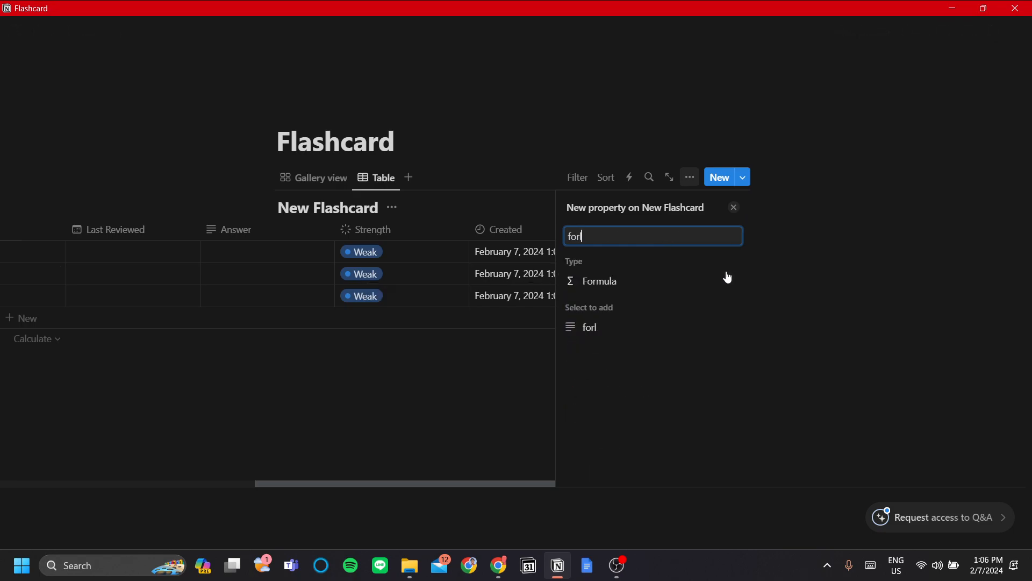
click(686, 281)
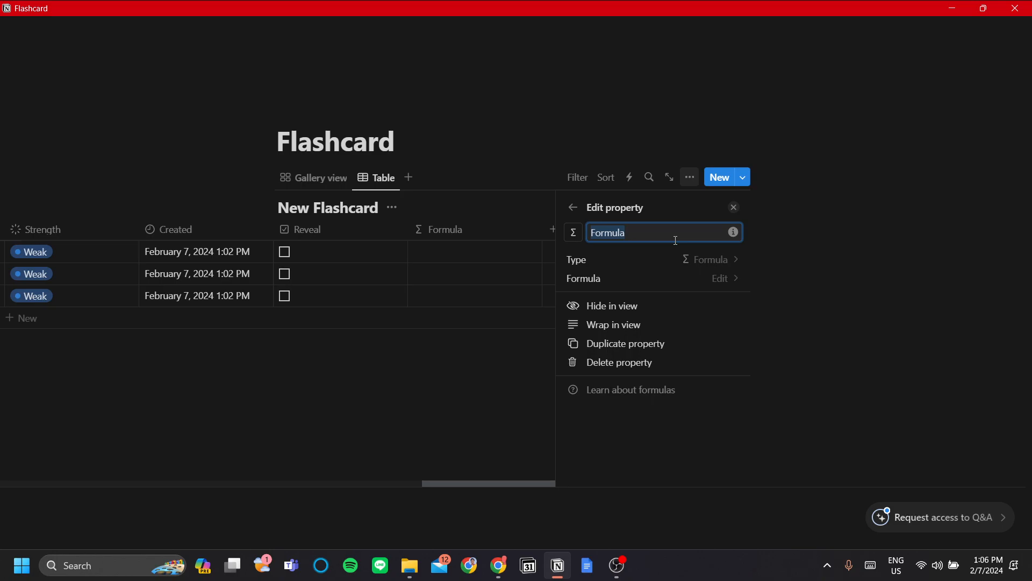
text(F)
key(BackSpace)
text(F)
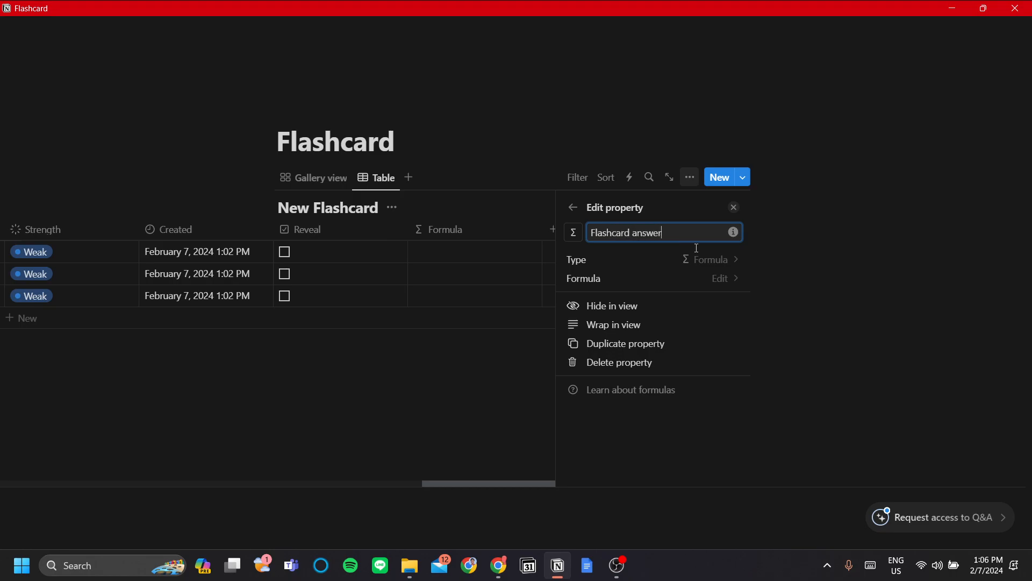
text(lashcard answer)
click(688, 210)
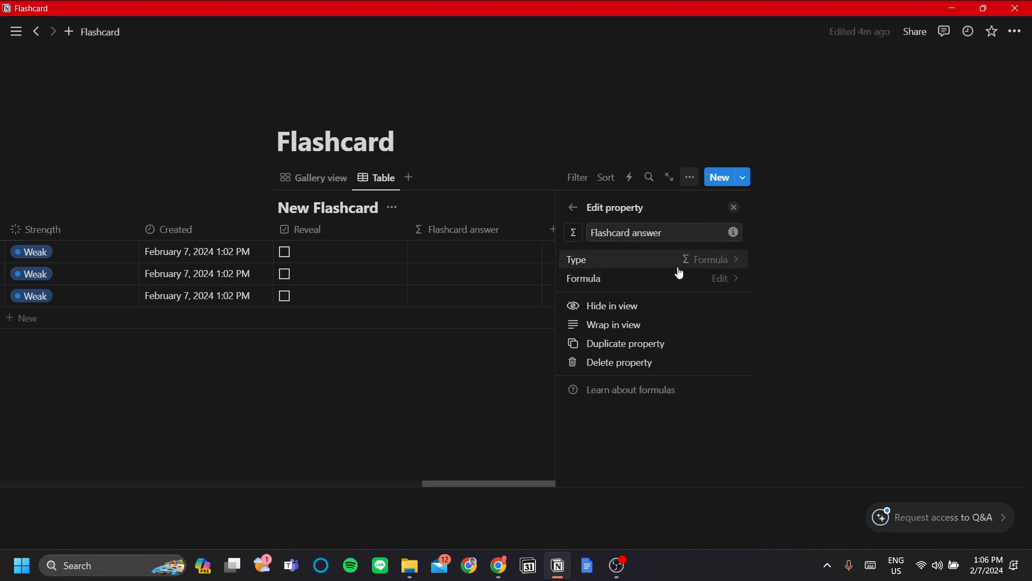
click(326, 189)
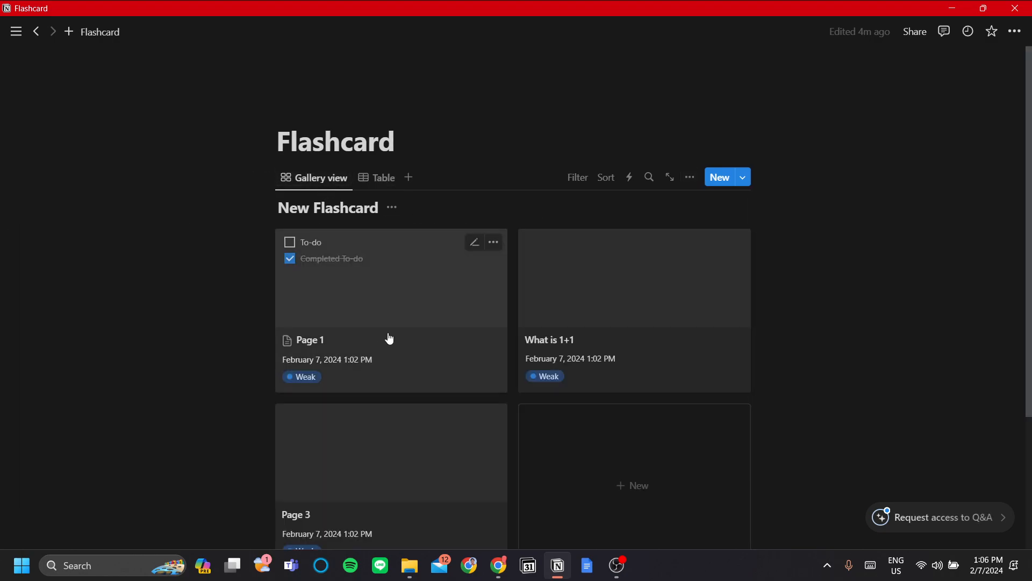
- Start the Flashcard answer property's formula with an if function whose condition is Reveal==true
click(382, 177)
drag(582, 363, 891, 363)
click(749, 232)
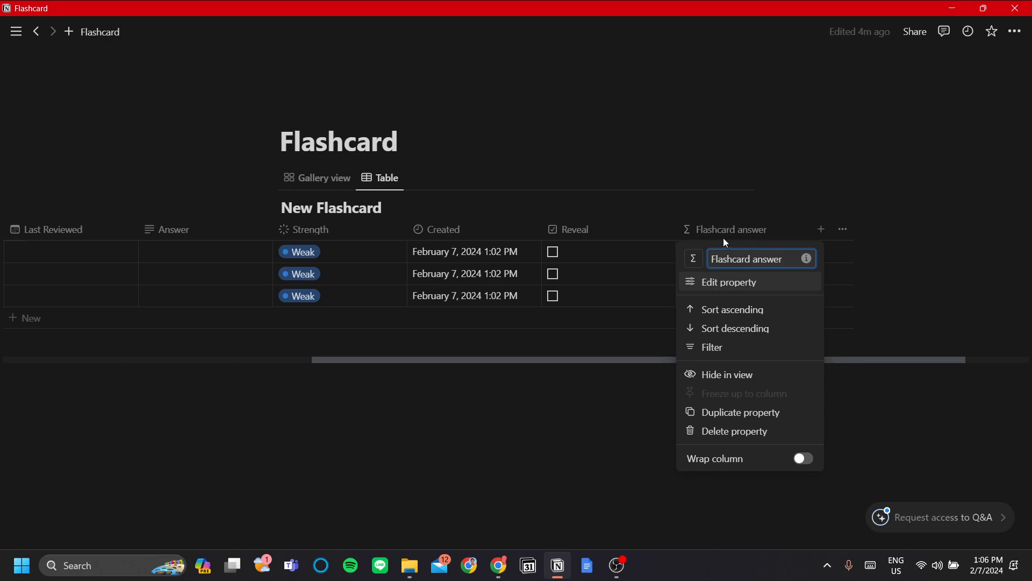
click(733, 283)
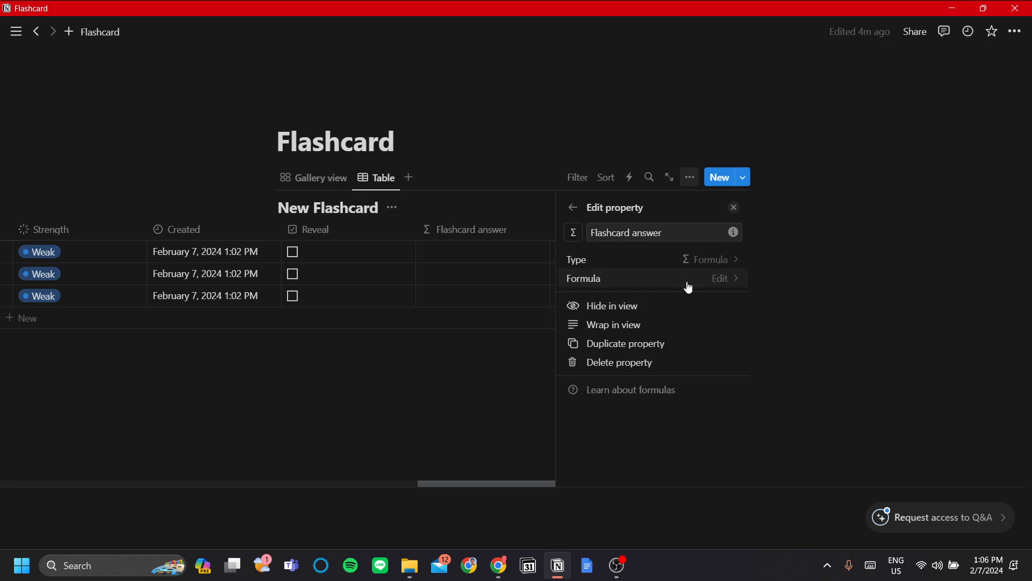
click(689, 285)
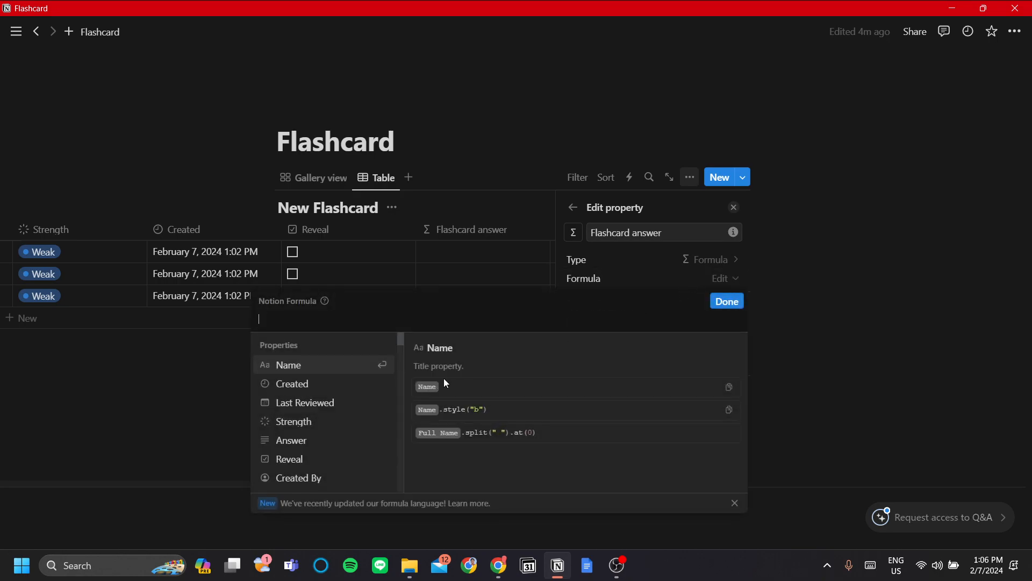
text(if)
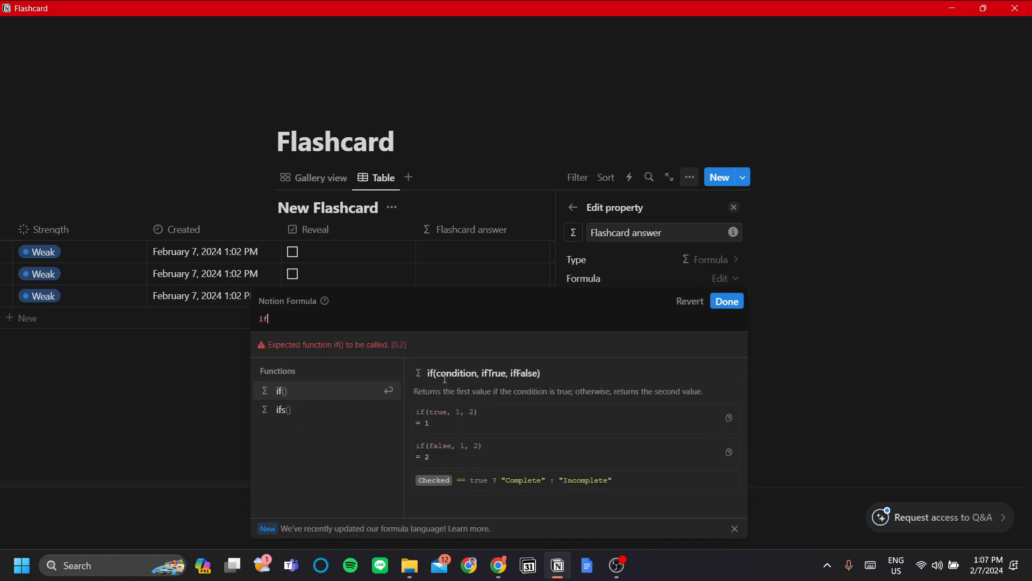
text(()
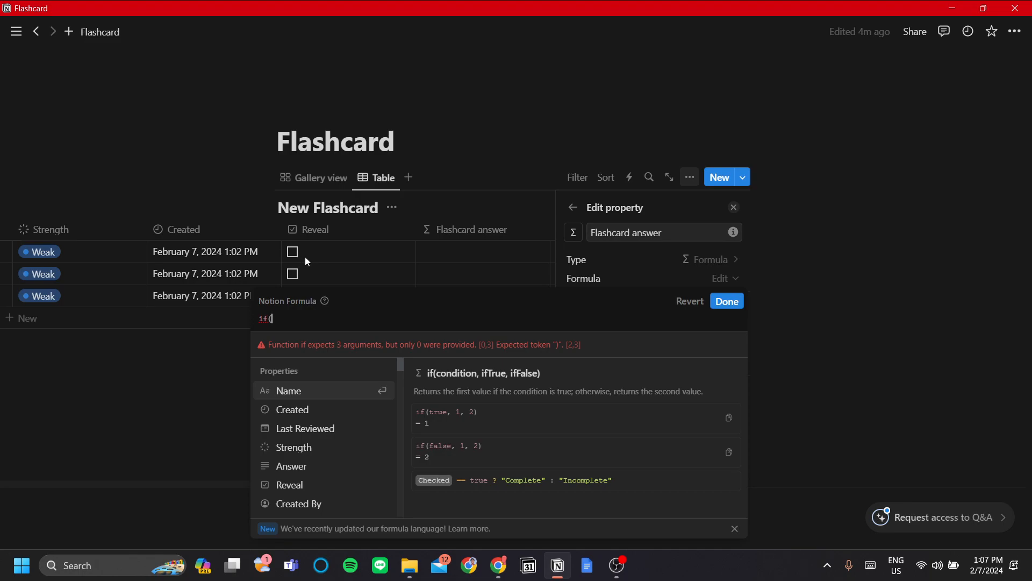
click(306, 487)
text(==)
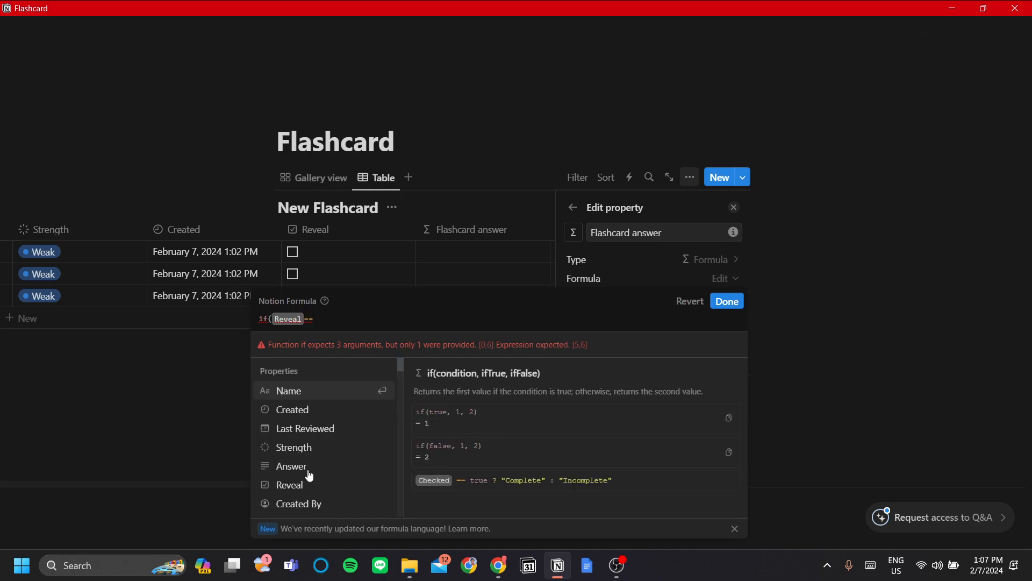
text(true)
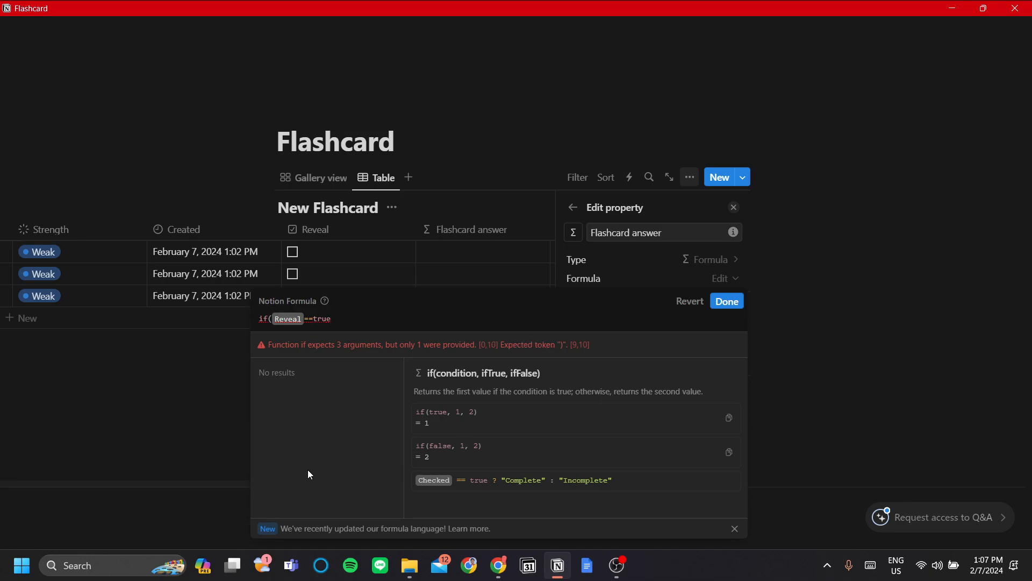
- Complete the Flashcard answer formula to return the Answer property when Reveal is true and "Answer Hidden" otherwise, and save it
text(,)
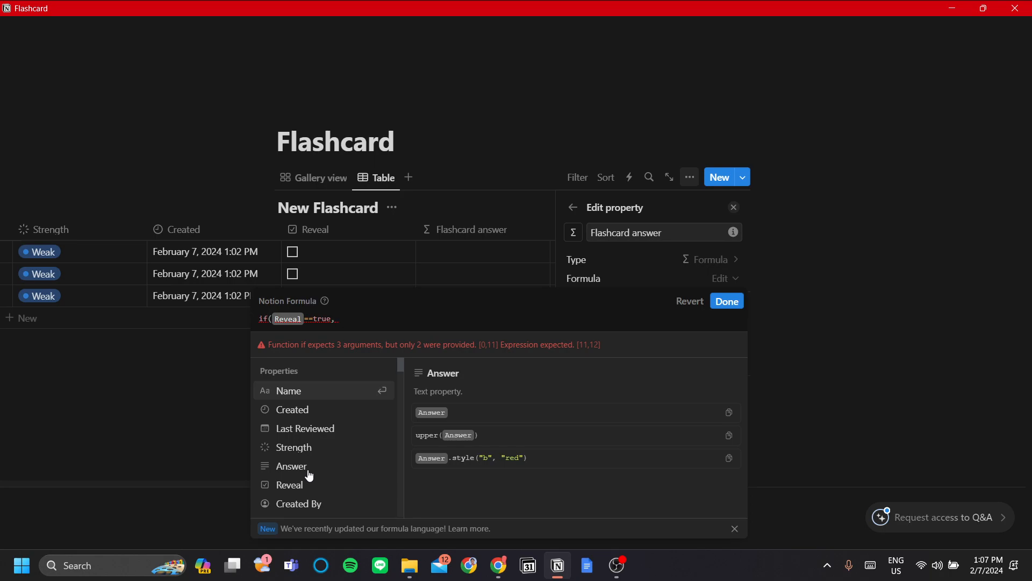
scroll(295, 434, down, 2)
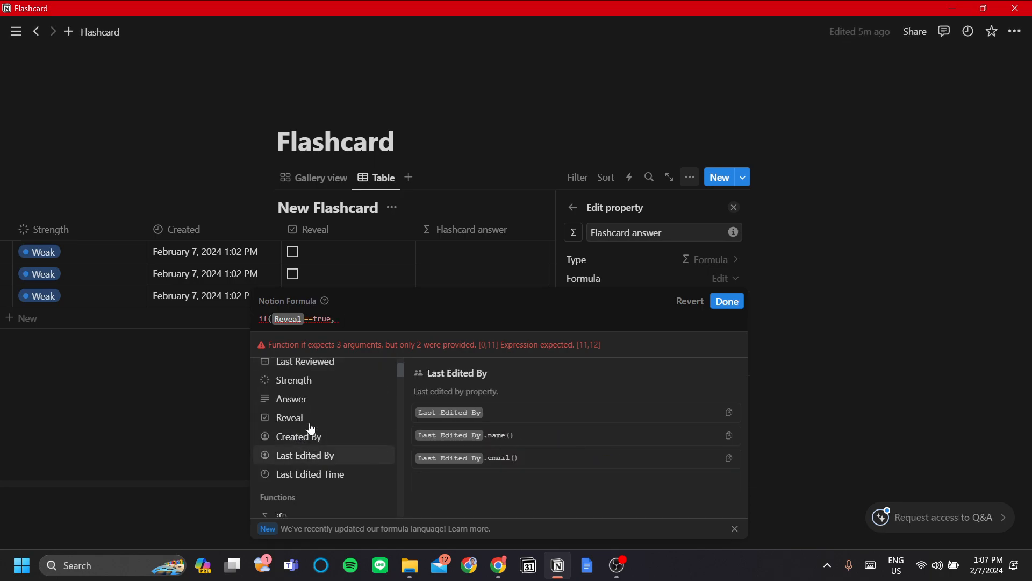
scroll(311, 441, up, 2)
click(310, 467)
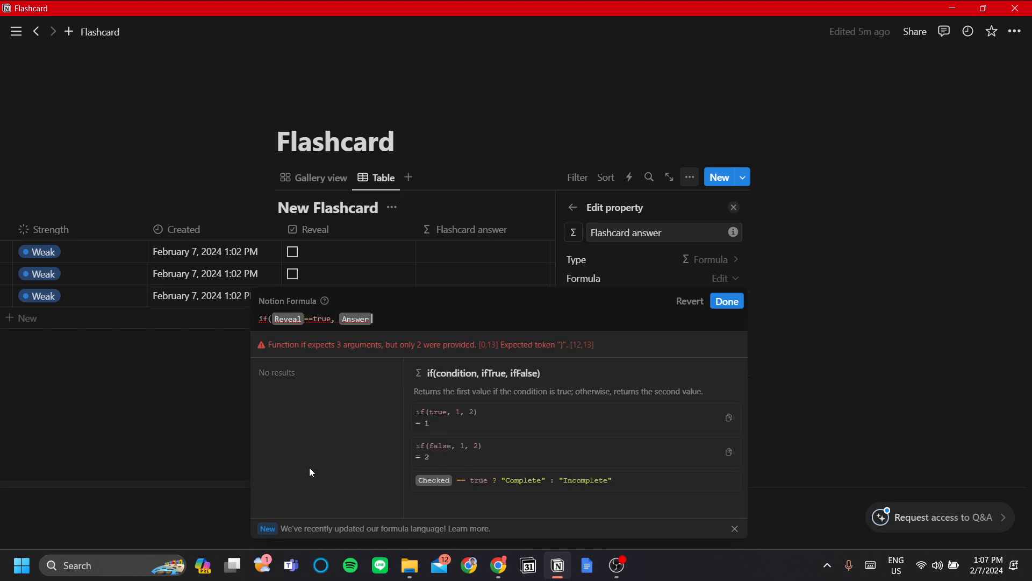
text(,)
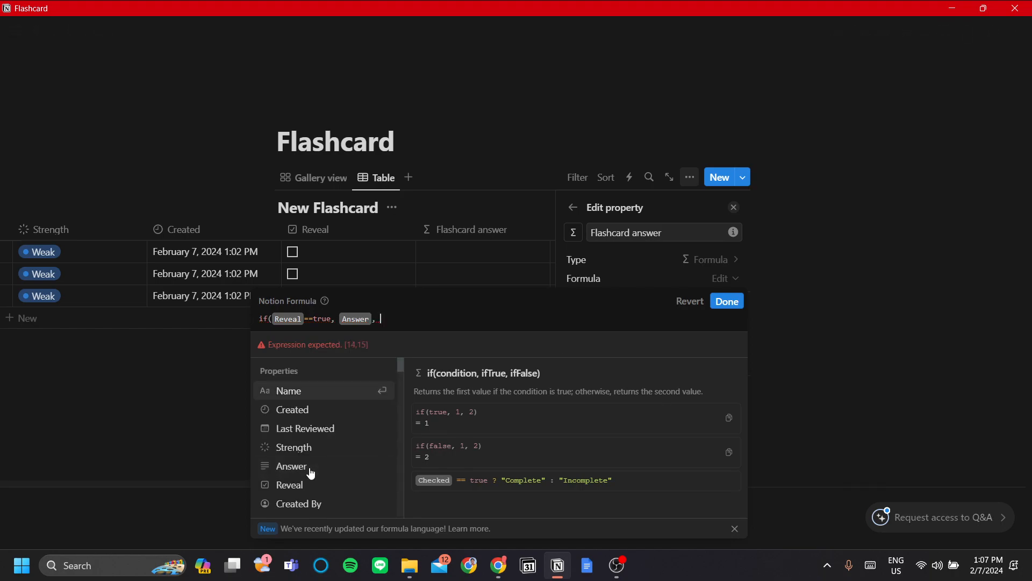
text( "Answer Hidd)
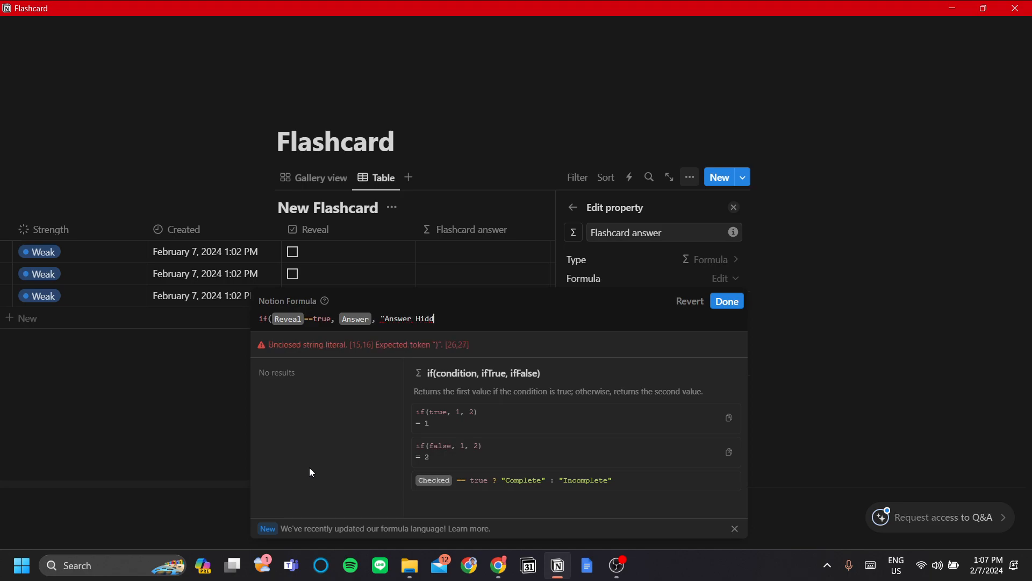
text(en"))
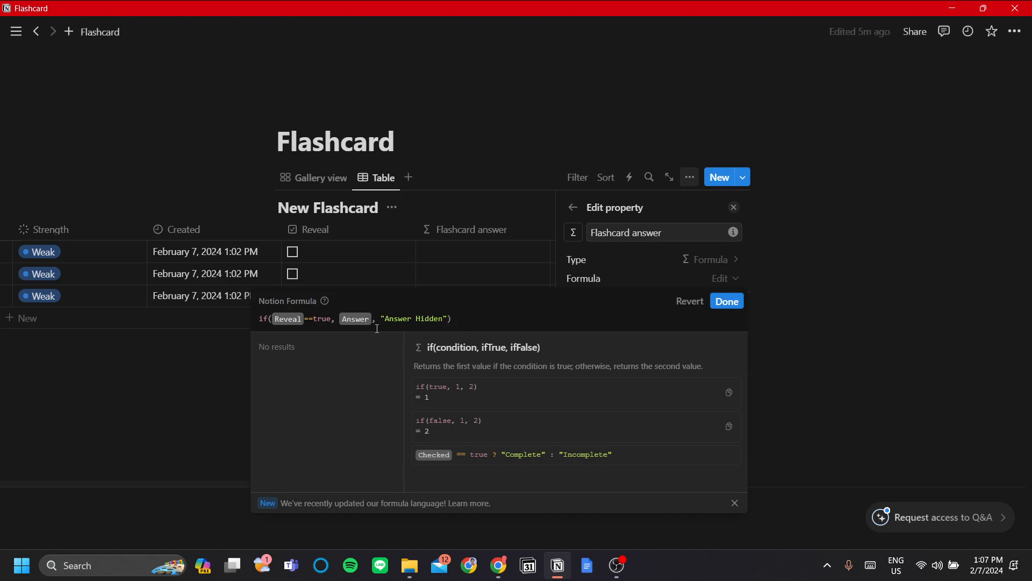
drag(507, 325, 327, 319)
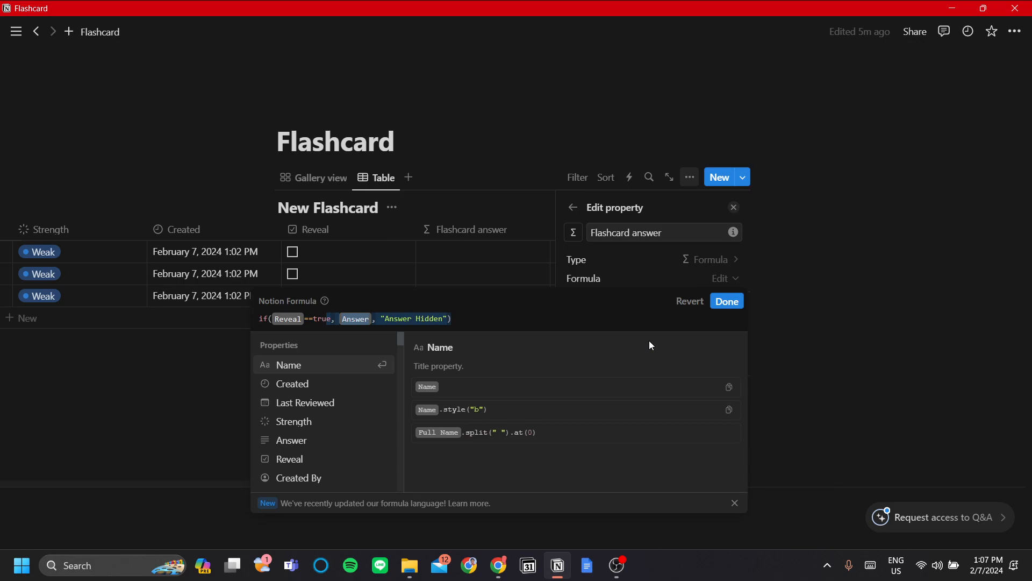
click(735, 308)
click(488, 388)
drag(642, 359, 356, 359)
- Show the Flashcard answer and Reveal properties on the cards of the gallery view
click(318, 178)
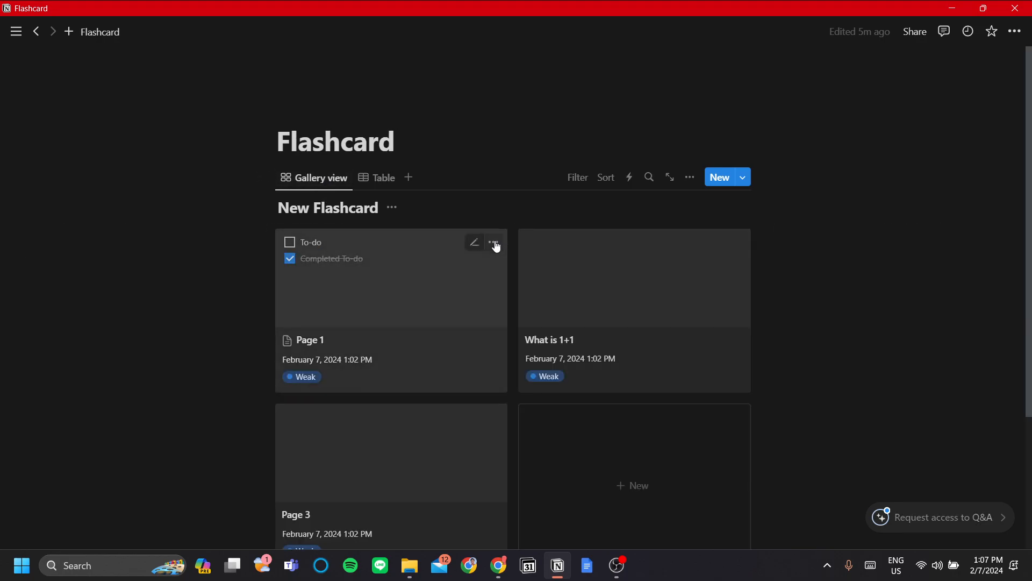
click(494, 243)
click(347, 182)
click(346, 184)
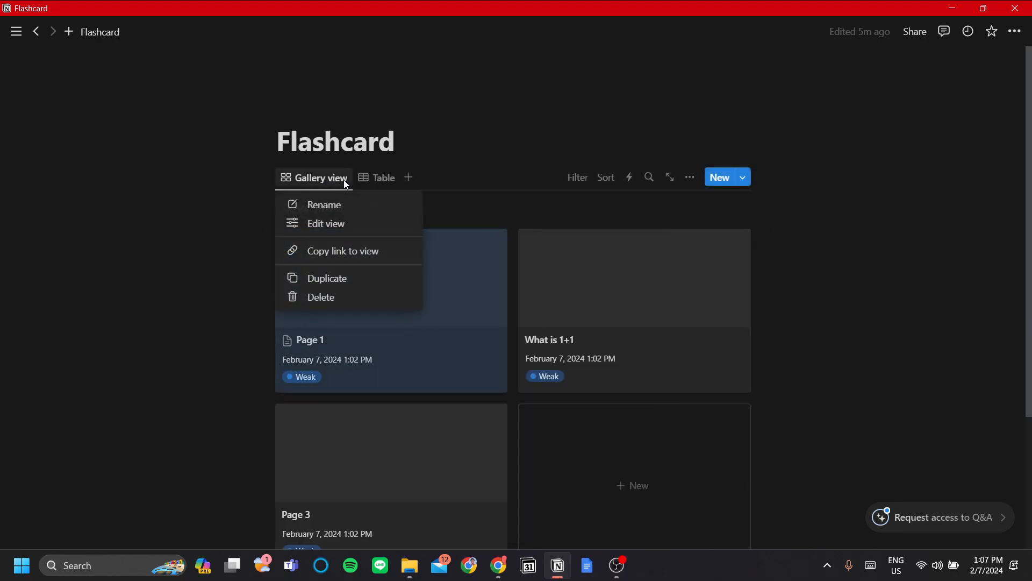
click(361, 225)
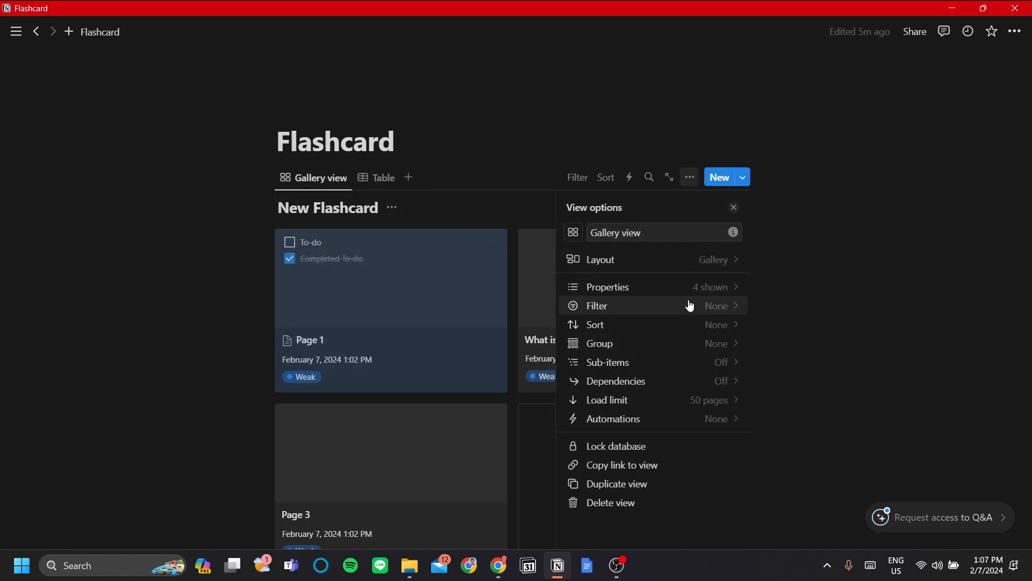
click(714, 290)
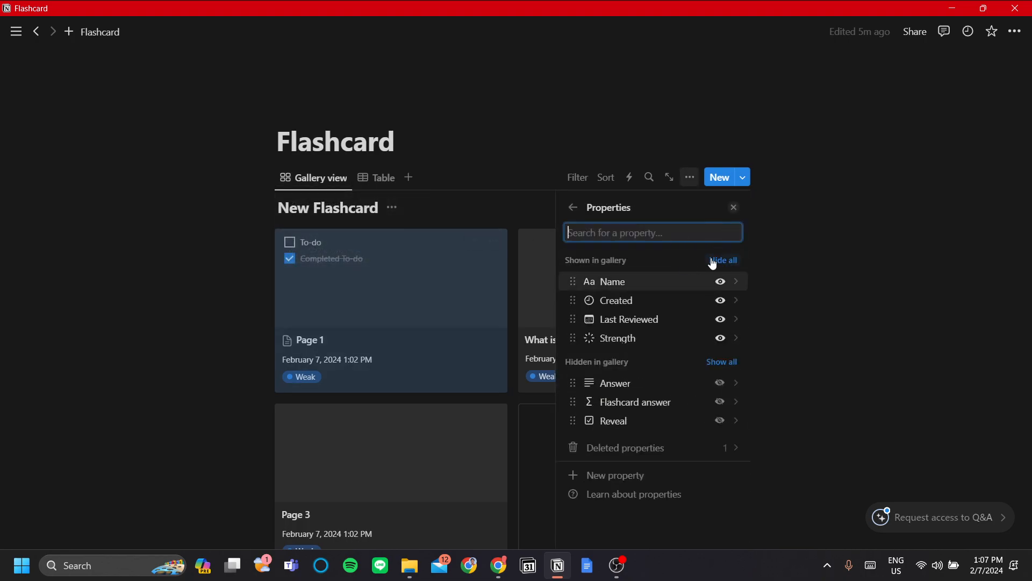
click(720, 402)
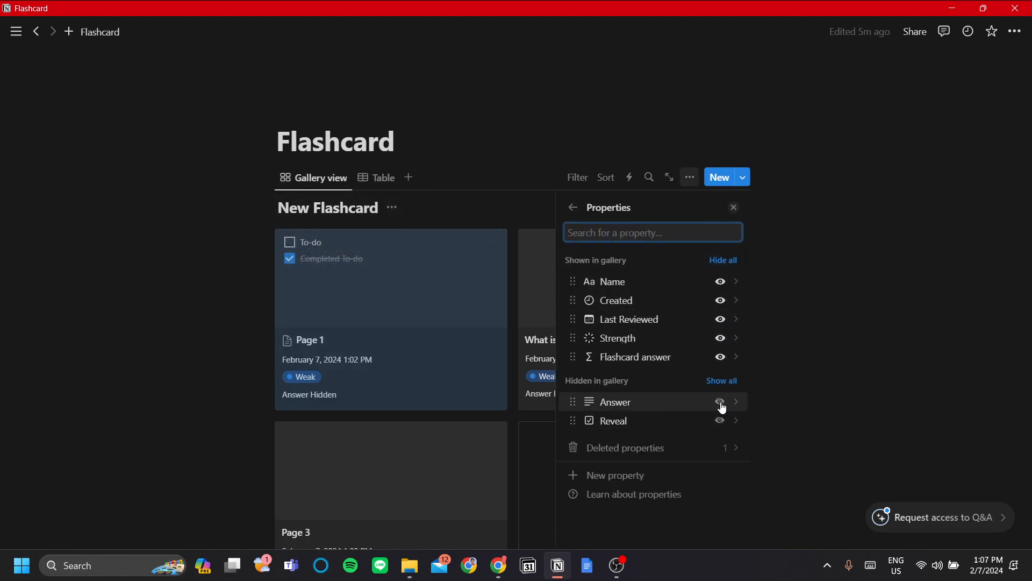
click(721, 420)
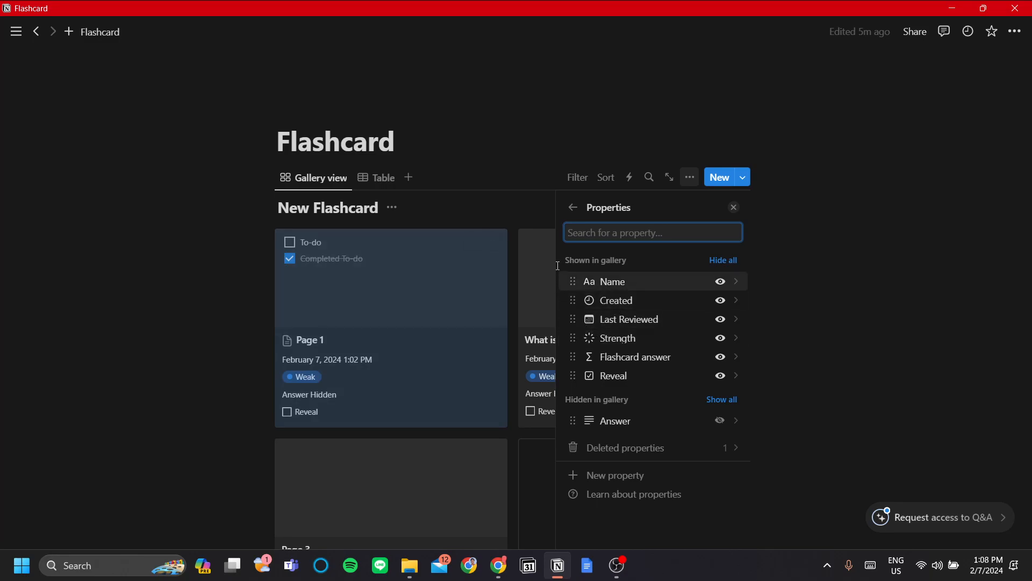
- Reorder the gallery view's properties below Last Reviewed to Reveal, Flashcard answer, Created and Strength
drag(572, 297, 572, 376)
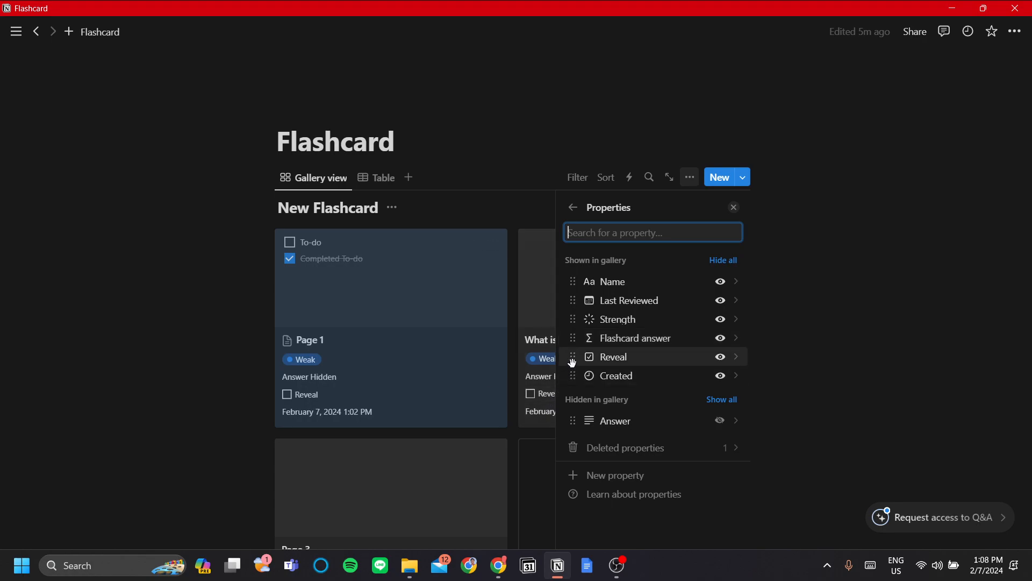
mouse_move(572, 362)
mouse_down()
mouse_move(576, 328)
mouse_move(578, 343)
mouse_up()
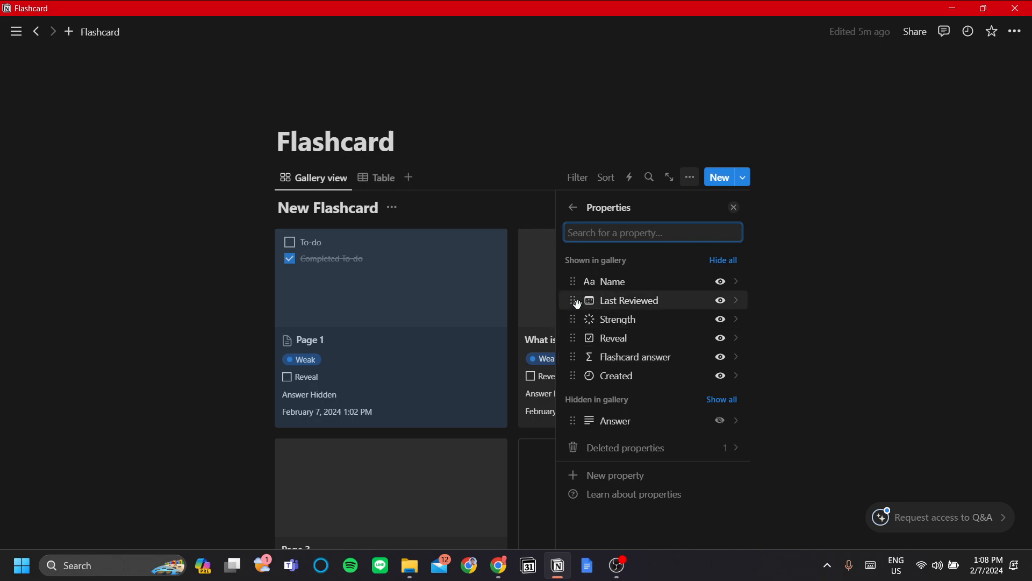
drag(573, 321, 592, 380)
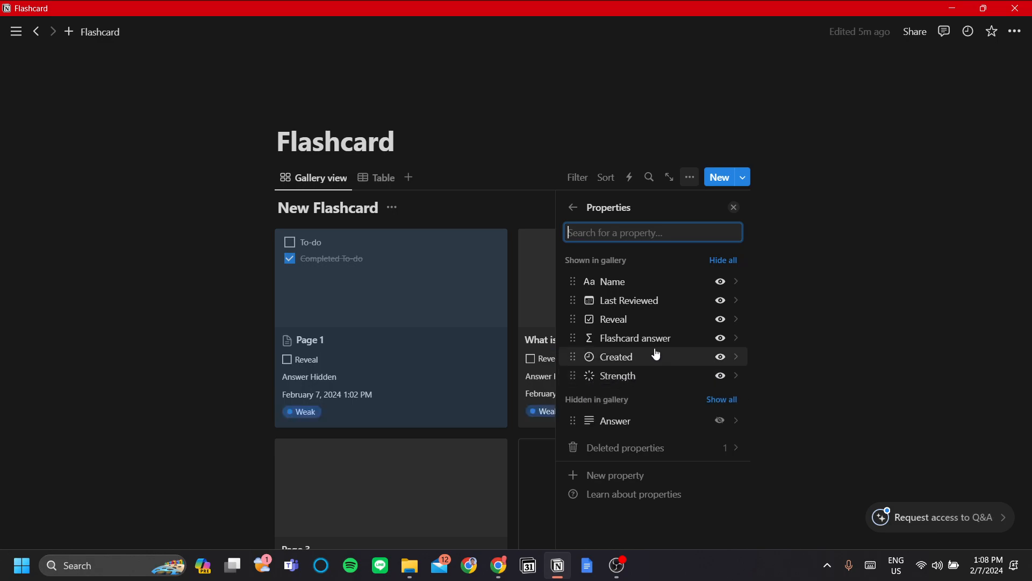
click(790, 279)
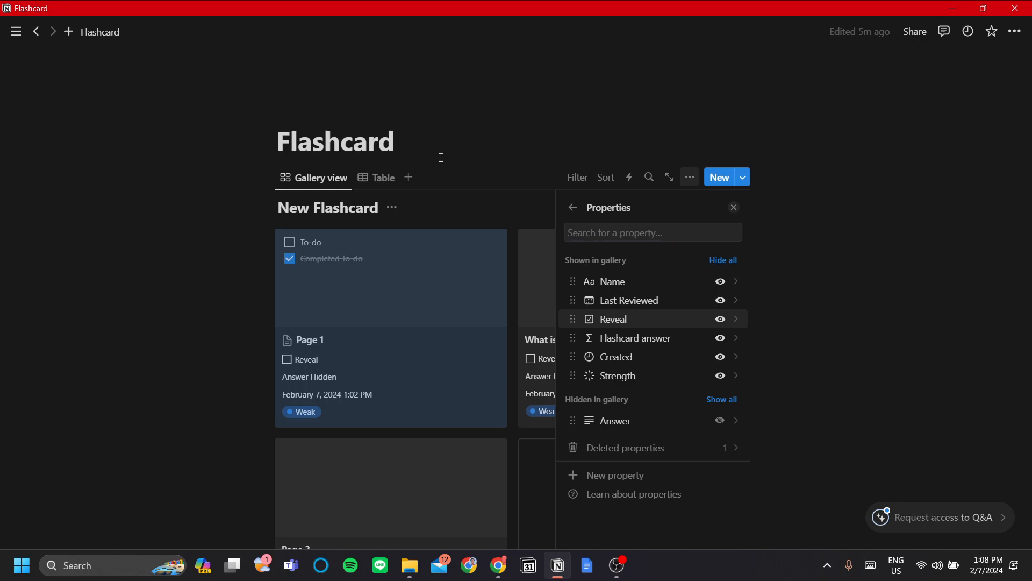
- Enter "1 + 1" as the Answer of the "What is 1+1" row in the table view
click(377, 177)
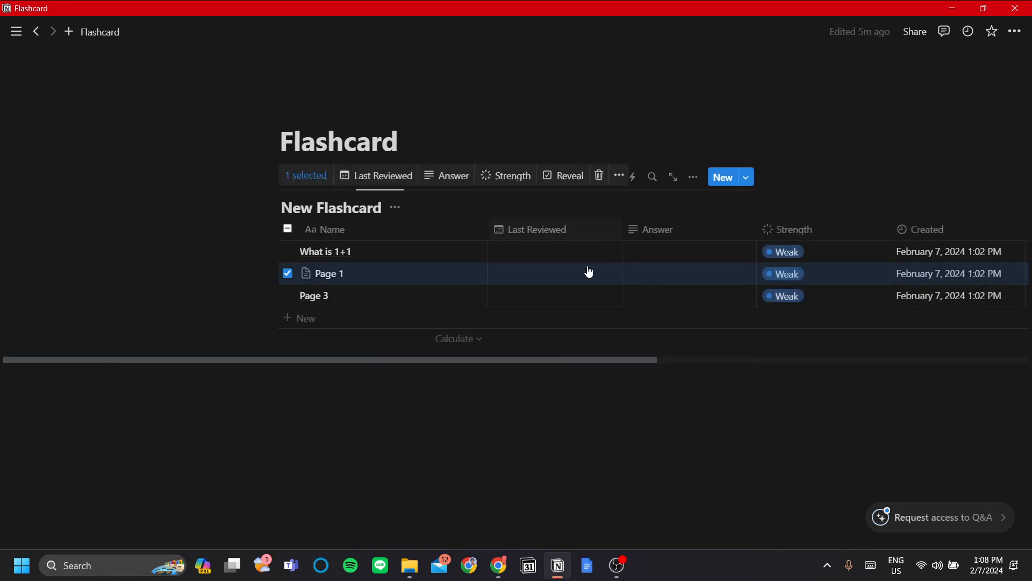
click(689, 258)
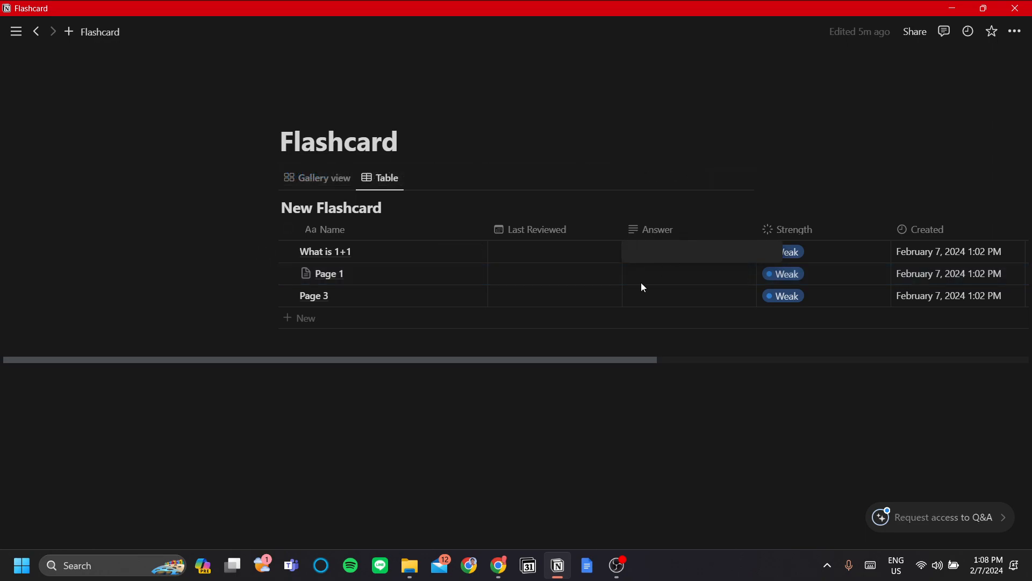
text(1 +)
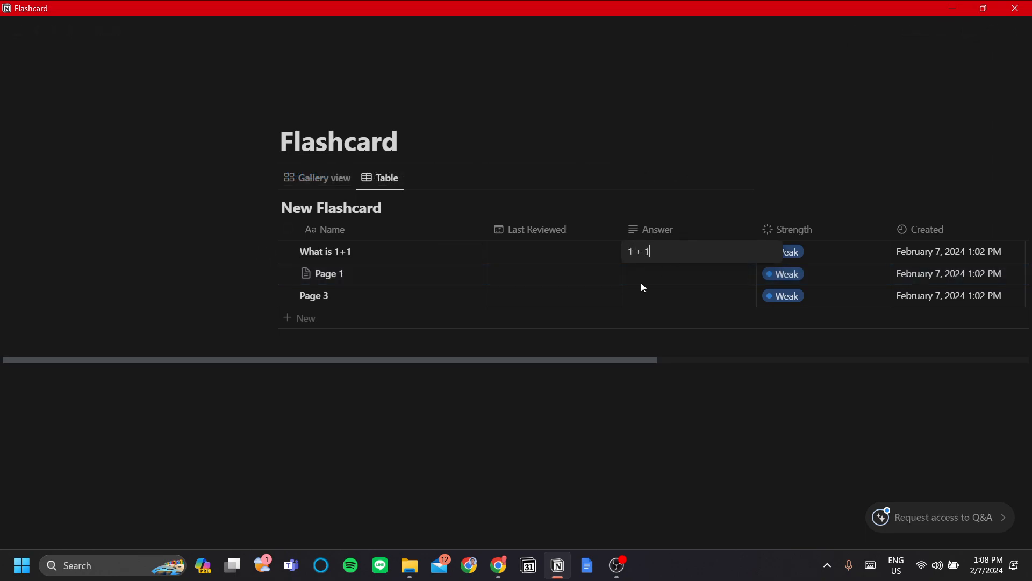
text( 1)
click(643, 287)
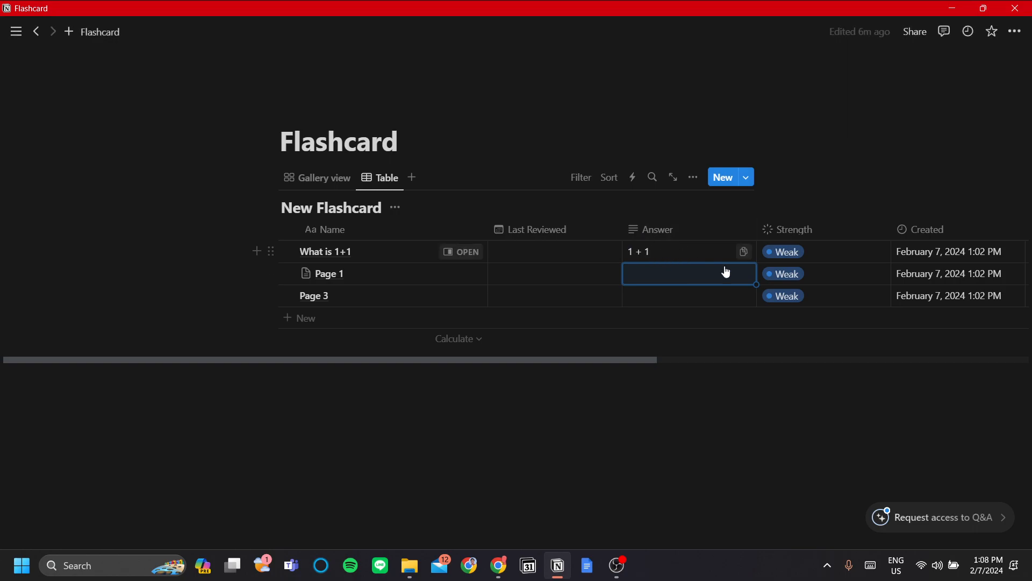
- Test the "What is 1+1" card in the gallery view by checking its Reveal box and unchecking it again
click(332, 179)
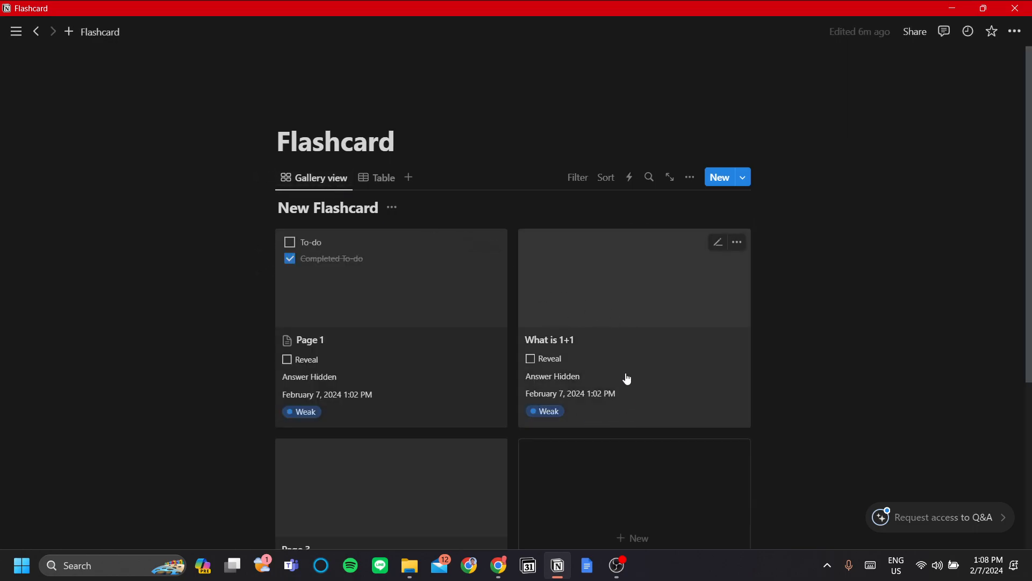
click(531, 359)
scroll(667, 371, down, 1)
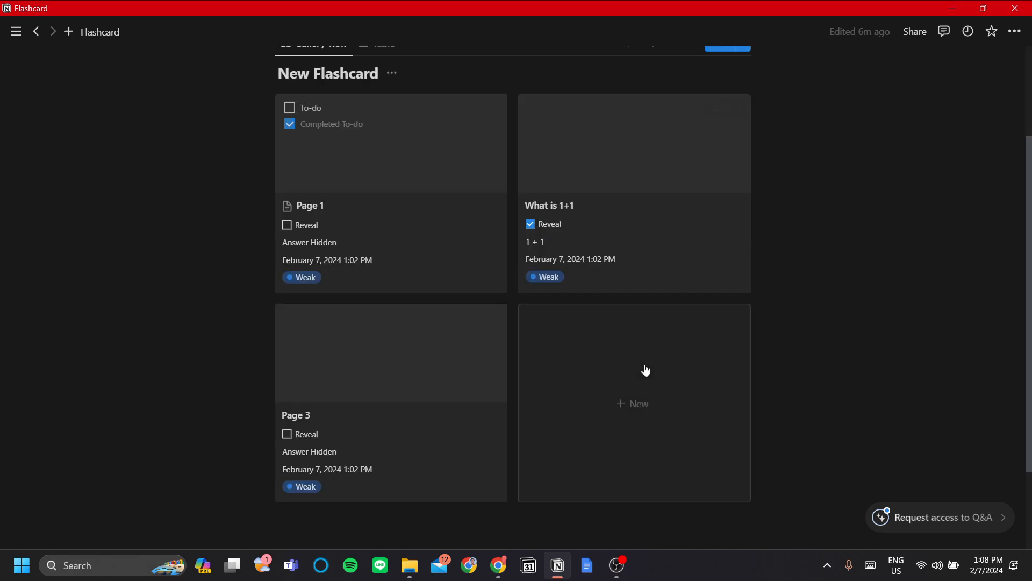
click(530, 291)
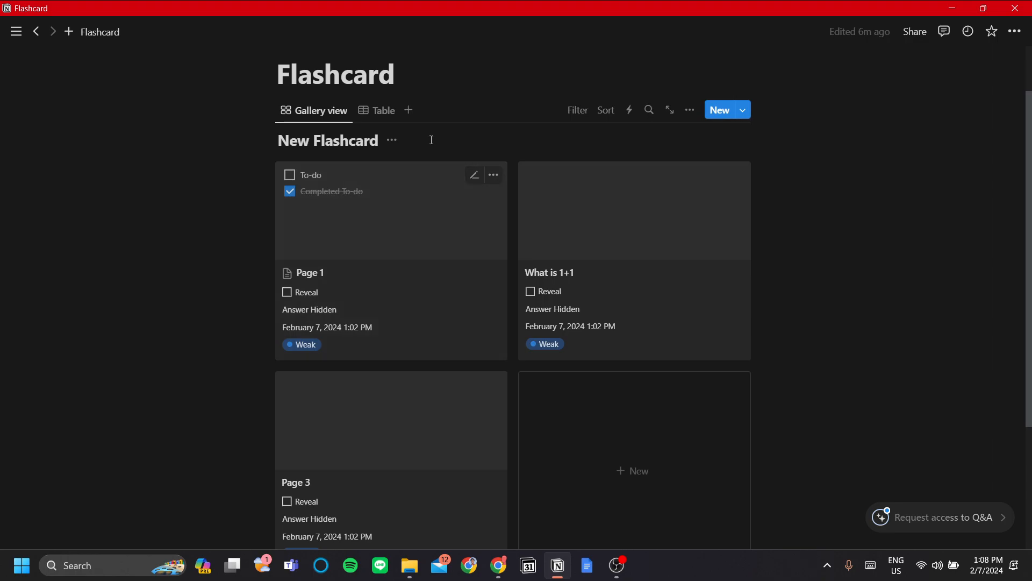
- Set the gallery view's card preview to Page cover and its card size to Small
click(313, 115)
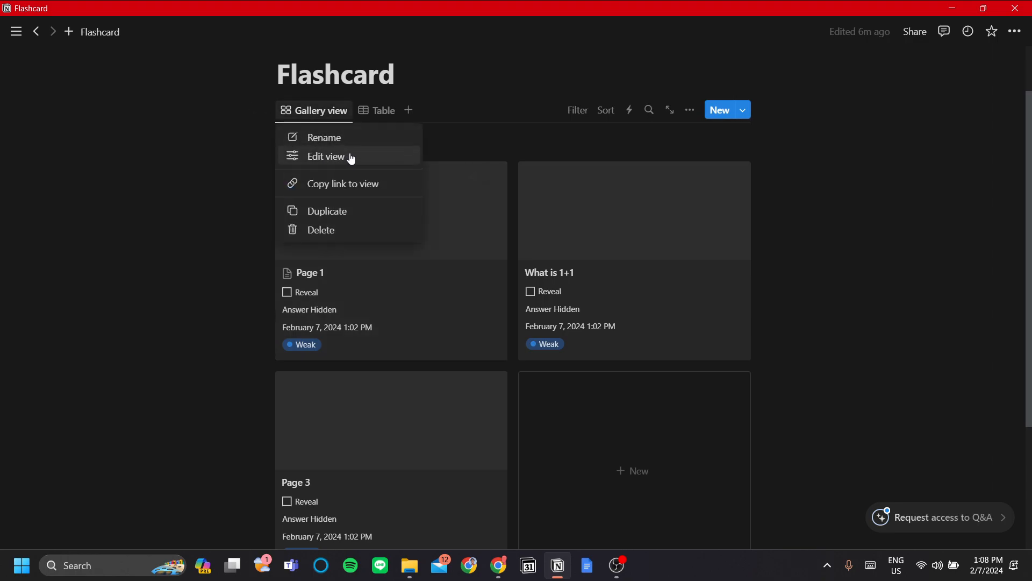
click(320, 157)
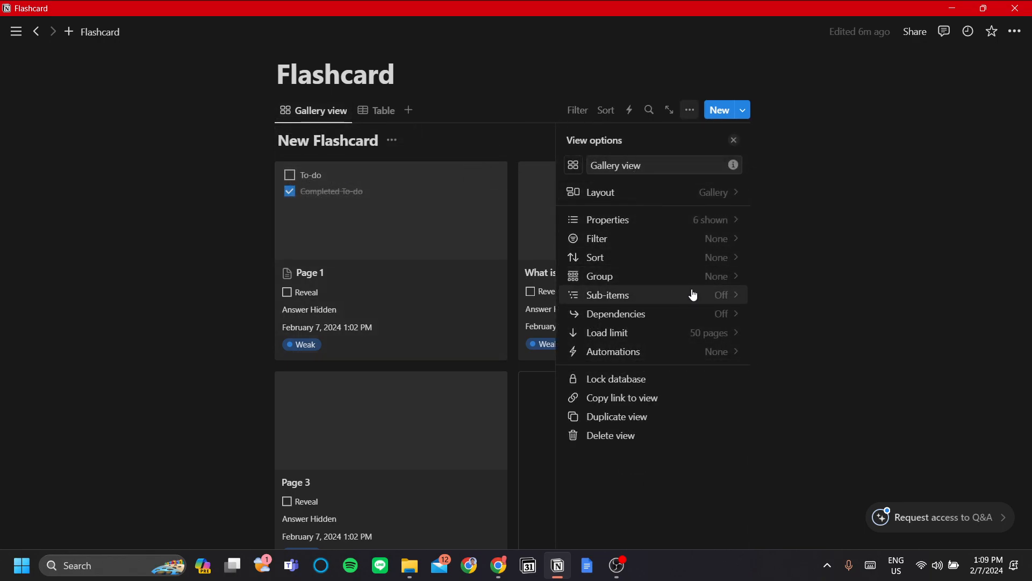
click(695, 195)
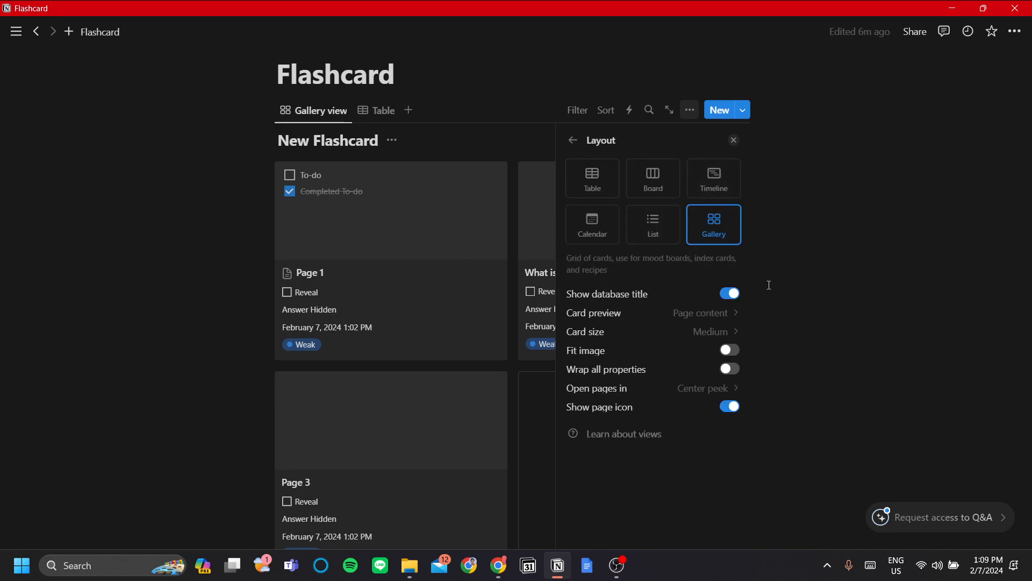
click(719, 314)
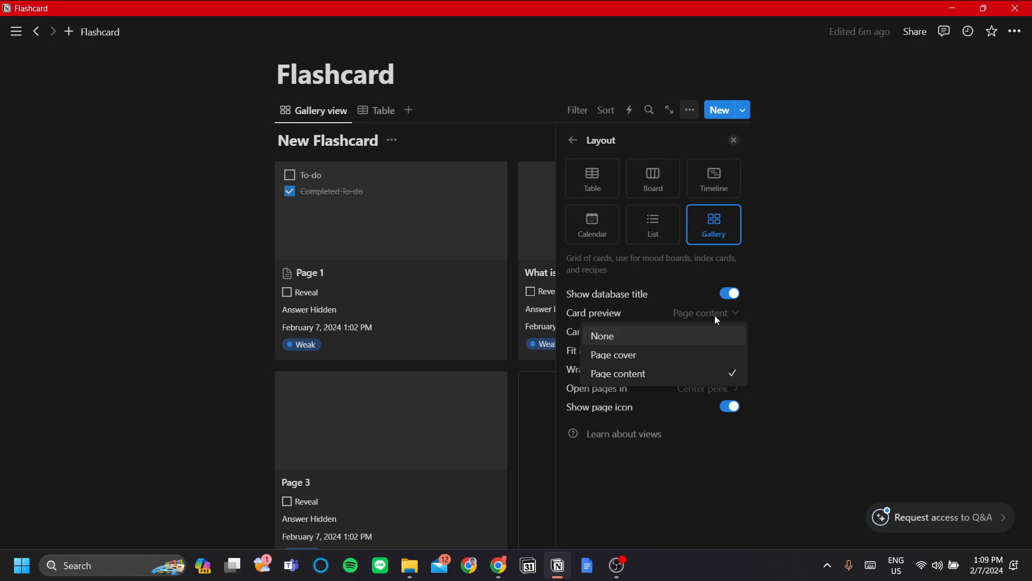
click(670, 360)
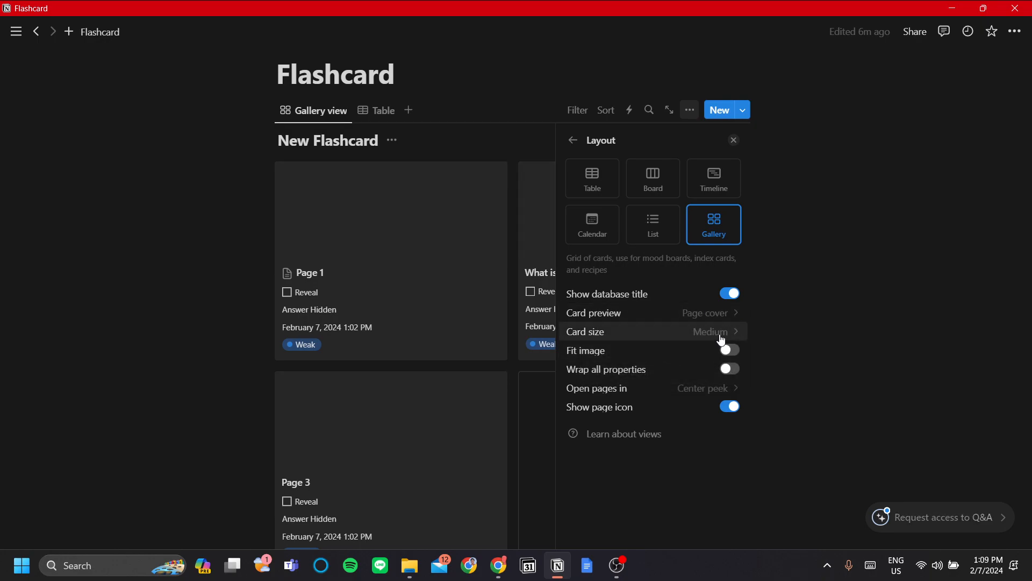
click(718, 337)
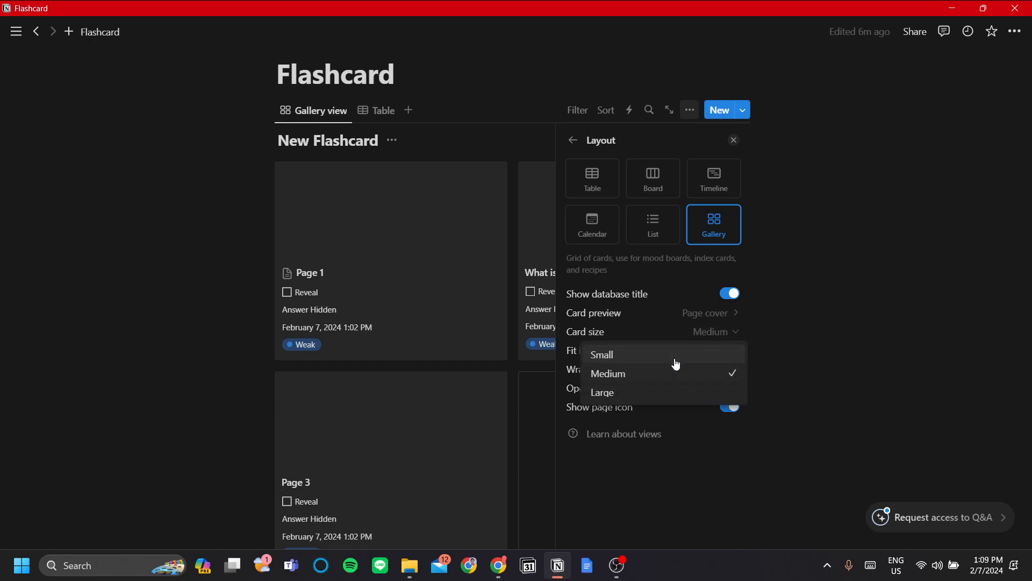
click(657, 355)
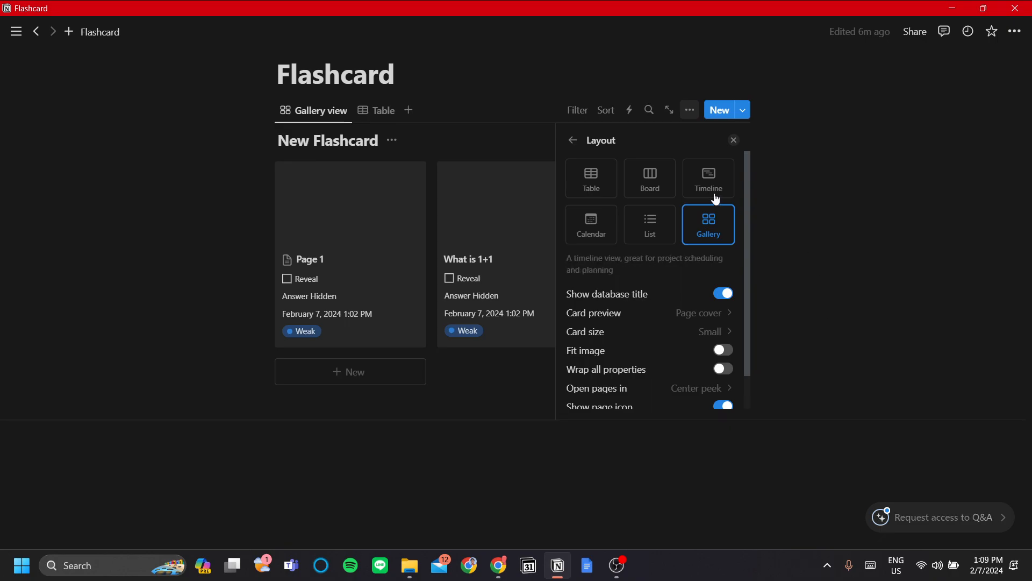
click(733, 140)
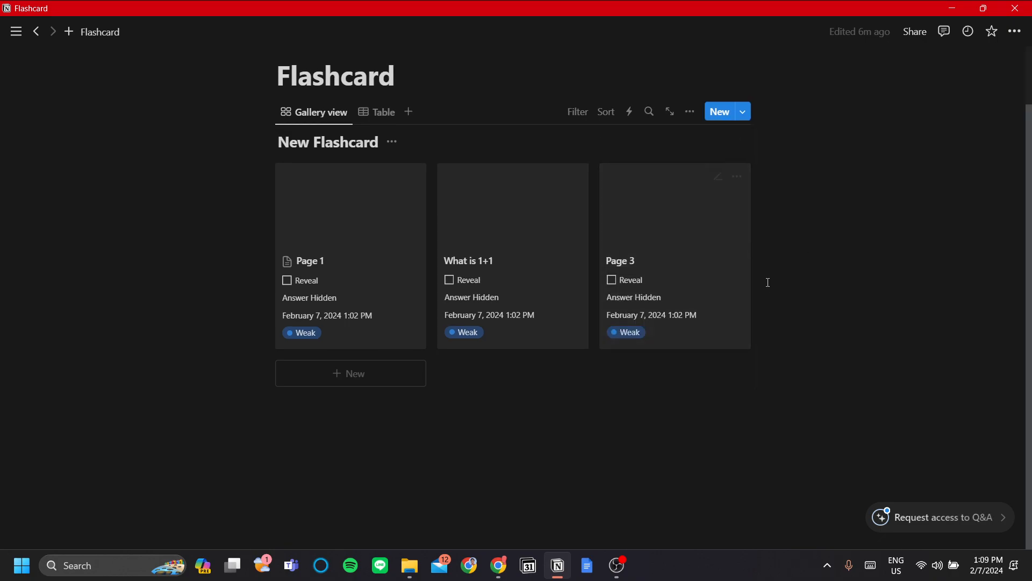
scroll(795, 316, up, 2)
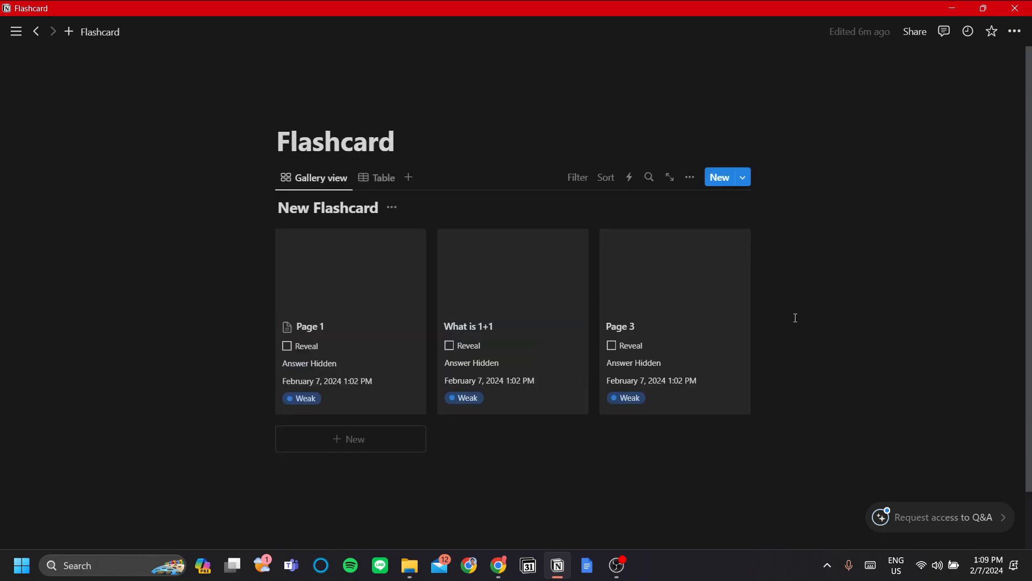